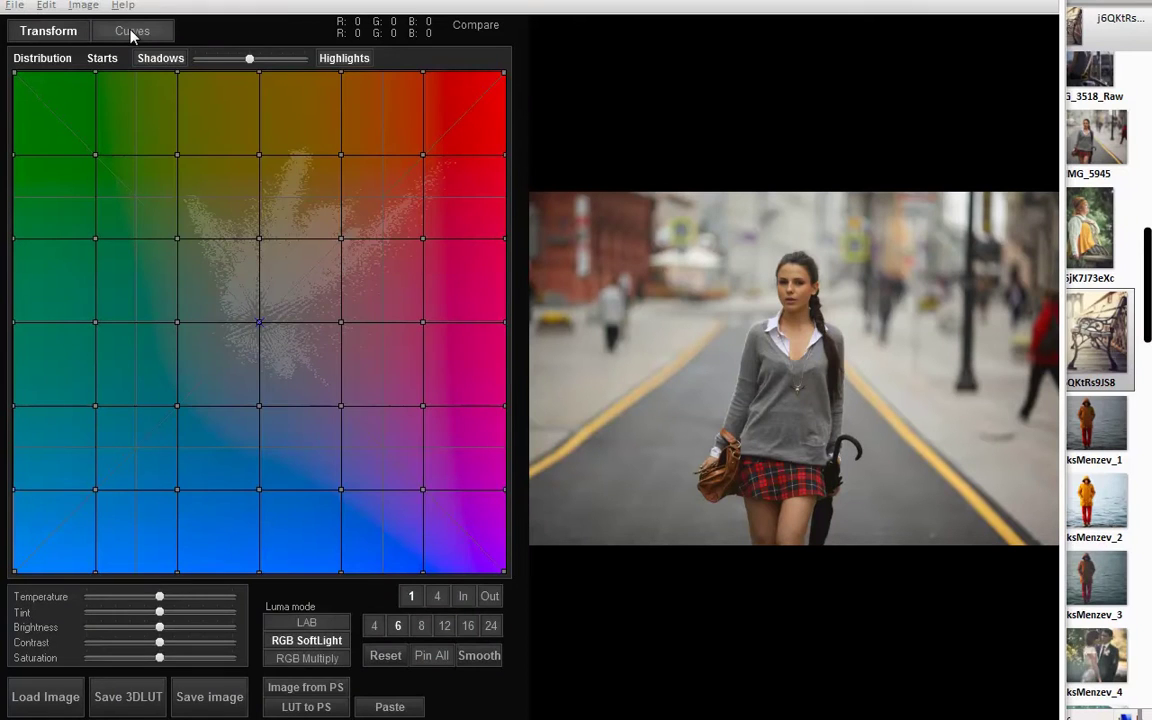
Step: Switch to the Curves tab to show the Luminance, Sat/Luma, Master and RGB curves
{"action": "left_click", "coordinate": [133, 32]}
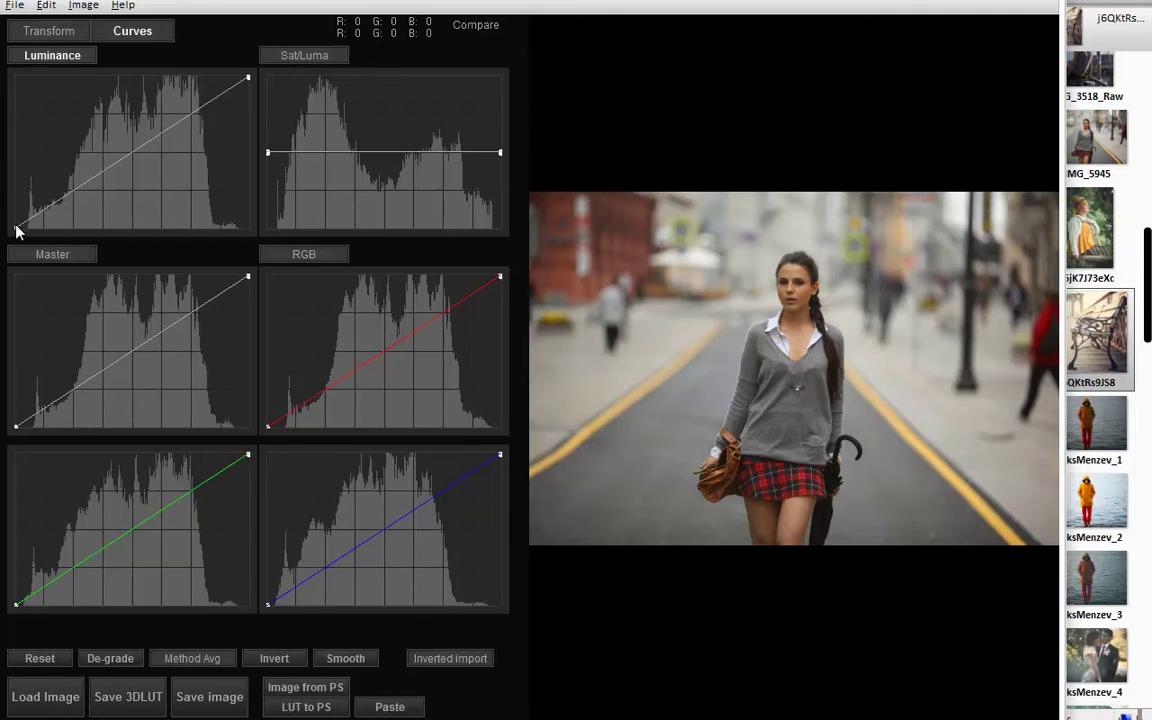
Step: Try a Luminance curve bend, then shape the Master curve into a brightening S-curve
{"action": "left_click_drag", "start_coordinate": [77, 165], "coordinate": [96, 139]}
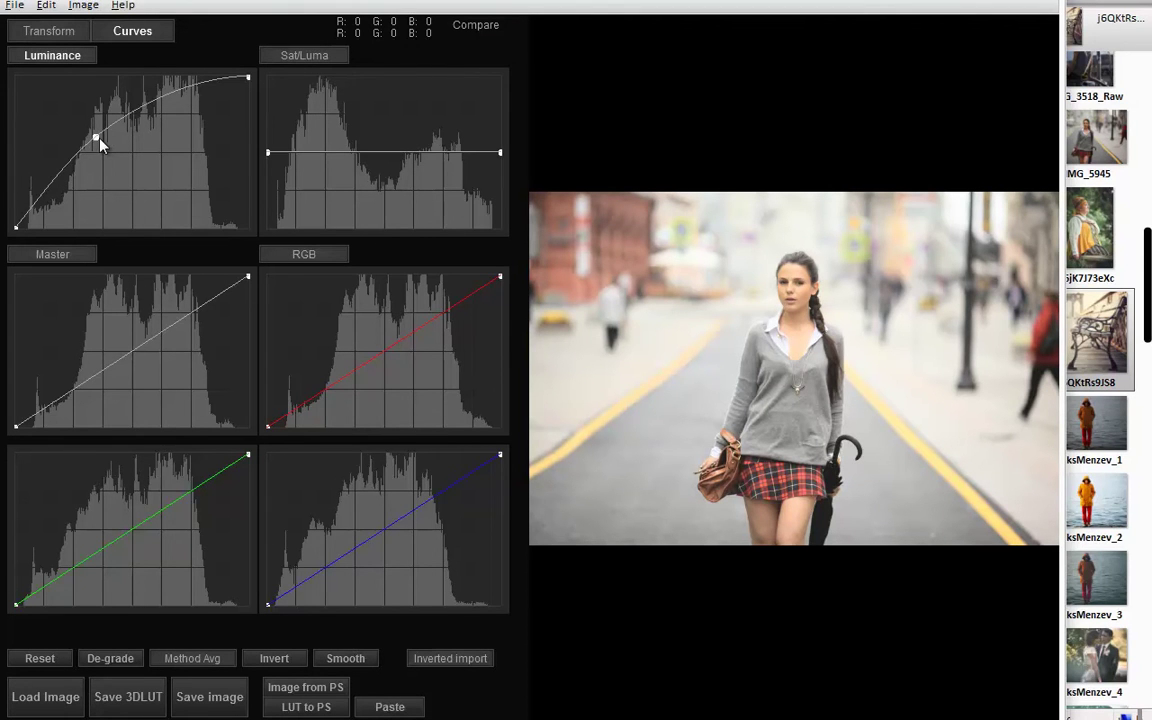
{"action": "mouse_move", "coordinate": [95, 142]}
{"action": "left_mouse_down"}
{"action": "mouse_move", "coordinate": [128, 172]}
{"action": "mouse_move", "coordinate": [103, 138]}
{"action": "left_mouse_up"}
{"action": "left_click", "coordinate": [52, 254]}
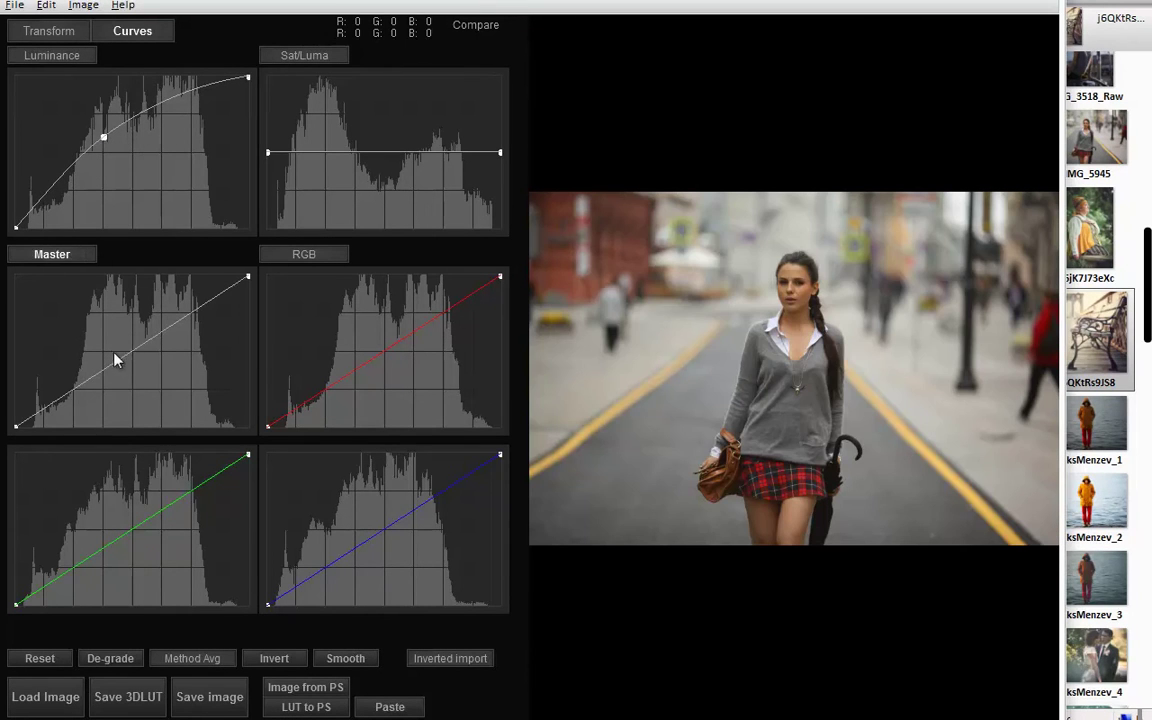
{"action": "left_click_drag", "start_coordinate": [125, 358], "coordinate": [110, 337]}
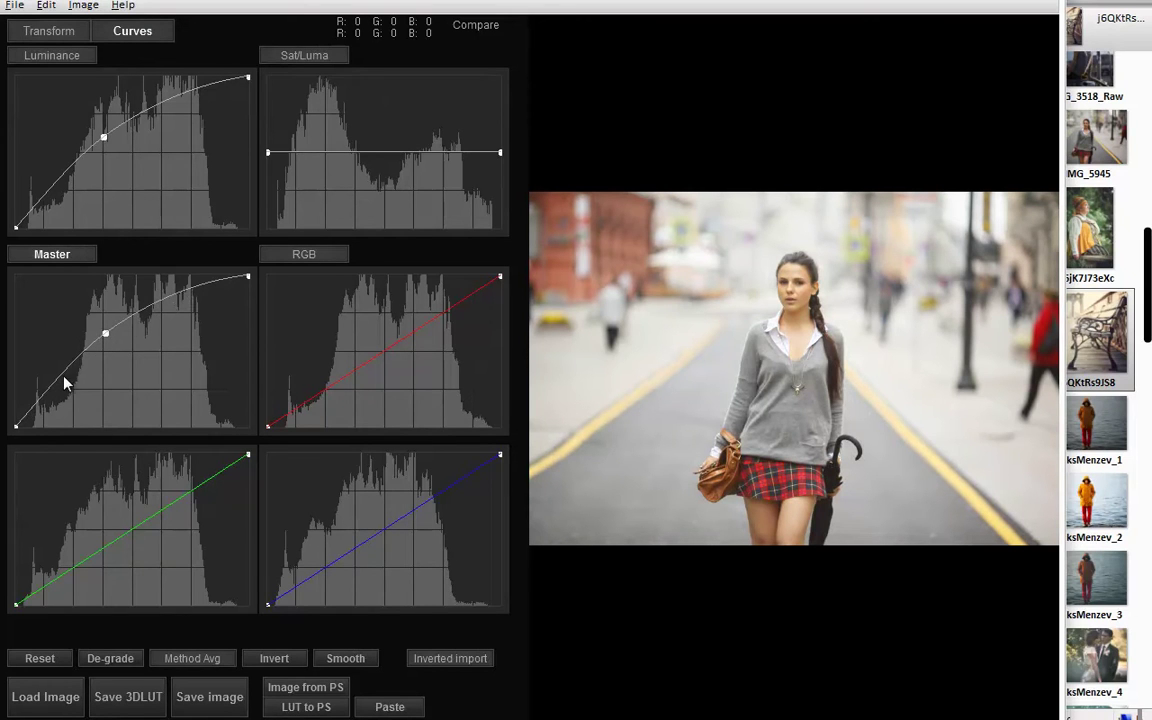
{"action": "left_click_drag", "start_coordinate": [105, 334], "coordinate": [186, 309]}
{"action": "left_click_drag", "start_coordinate": [58, 400], "coordinate": [98, 404]}
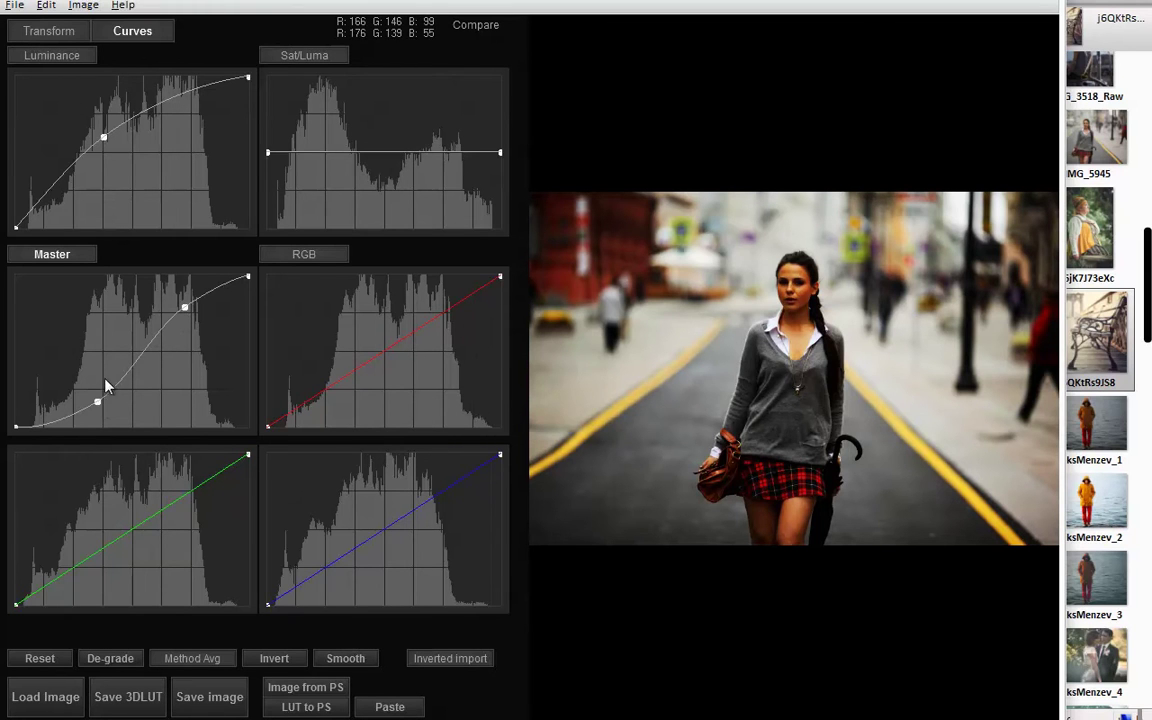
Step: Bypass Master and bend the Luminance curve into an S-curve with deeper shadows
{"action": "left_click", "coordinate": [70, 254]}
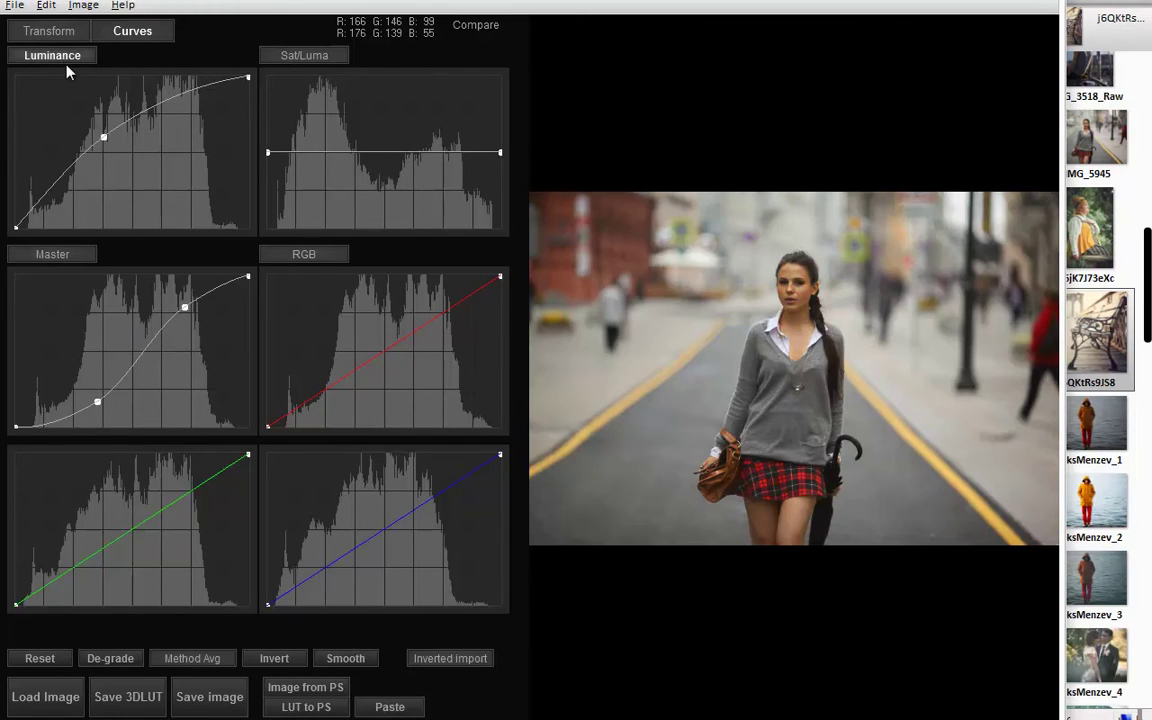
{"action": "left_click_drag", "start_coordinate": [103, 136], "coordinate": [187, 100]}
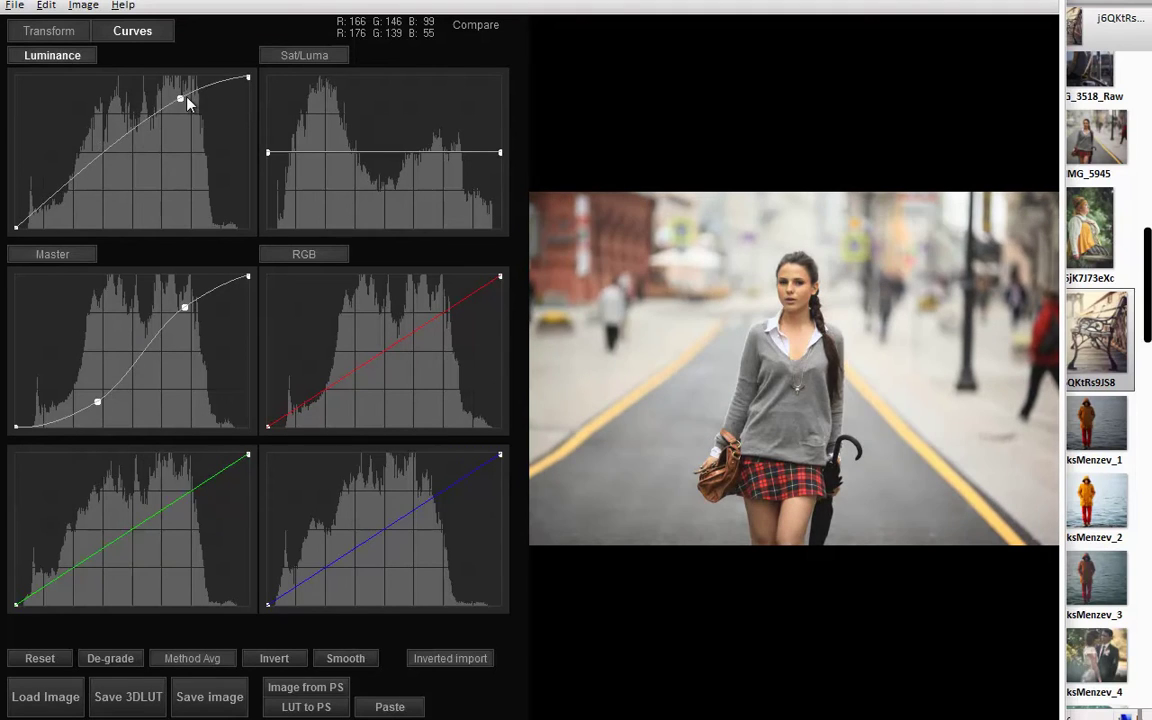
{"action": "left_click_drag", "start_coordinate": [88, 166], "coordinate": [87, 201]}
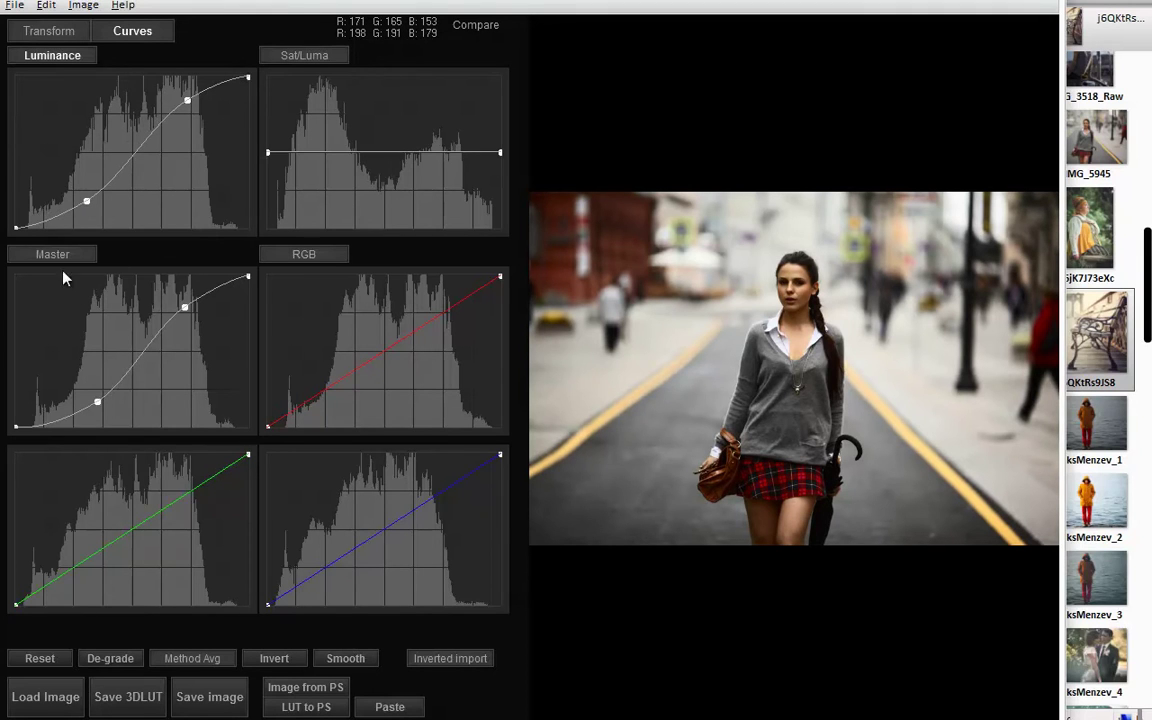
Step: Reset the Luminance curve and drag its black and white points toward the middle
{"action": "left_click", "coordinate": [63, 57]}
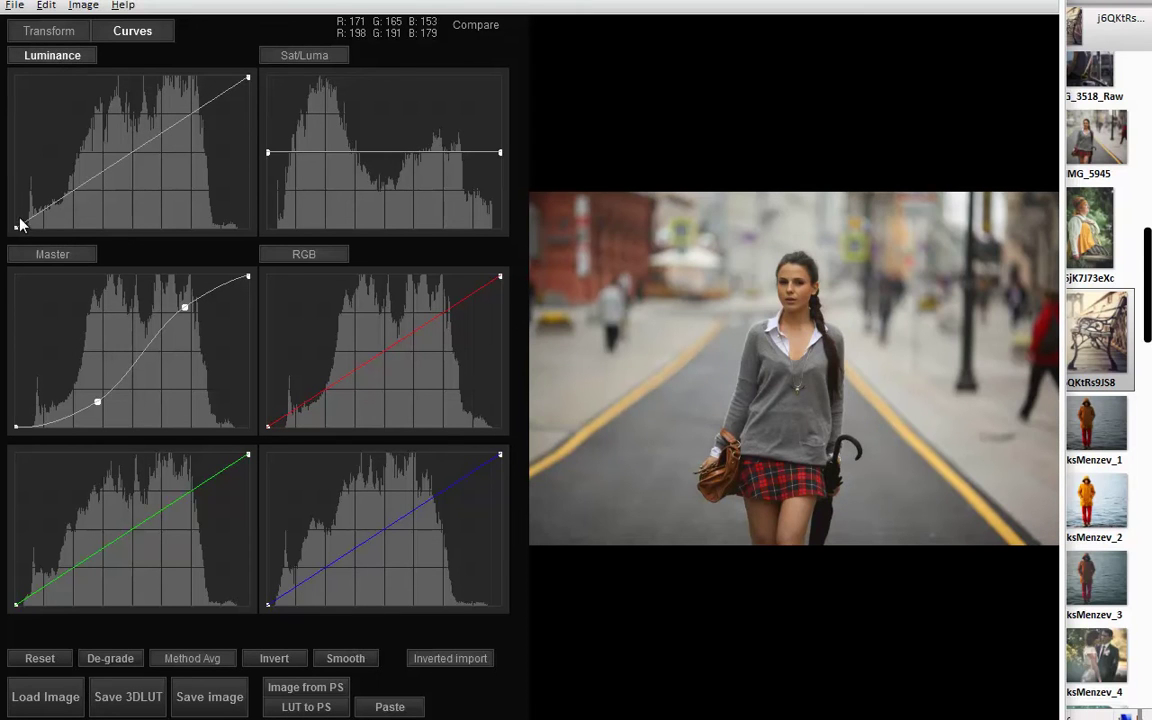
{"action": "left_click_drag", "start_coordinate": [16, 227], "coordinate": [18, 155]}
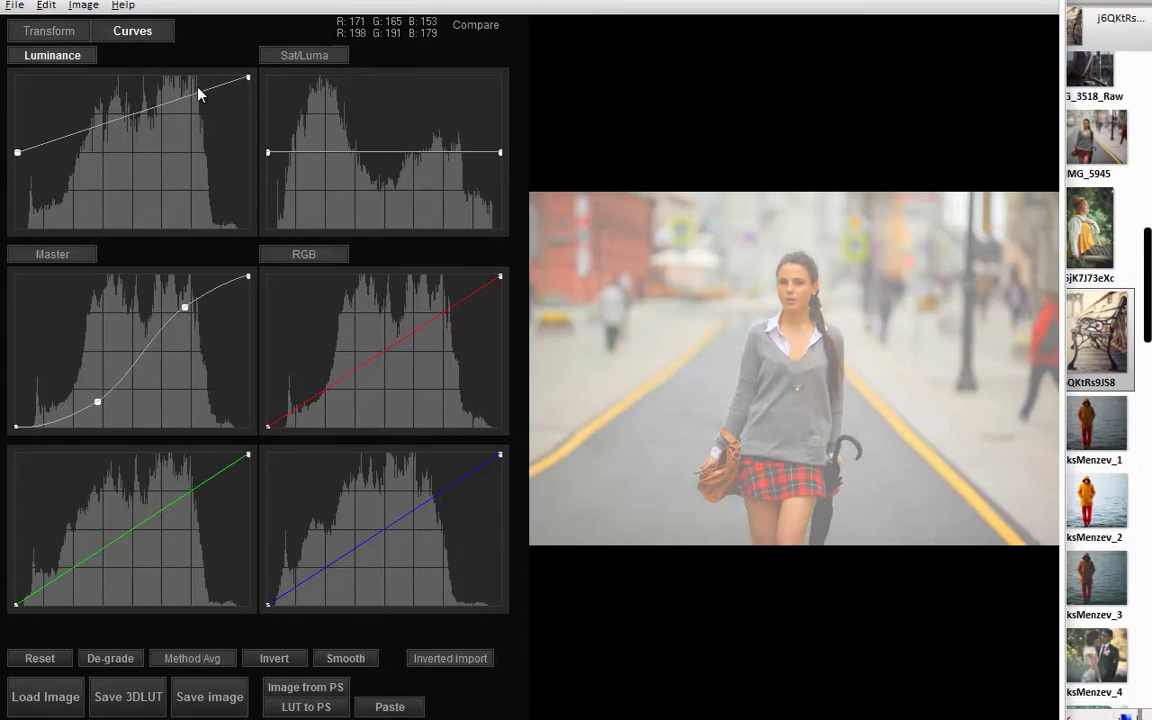
{"action": "left_click_drag", "start_coordinate": [249, 78], "coordinate": [258, 158]}
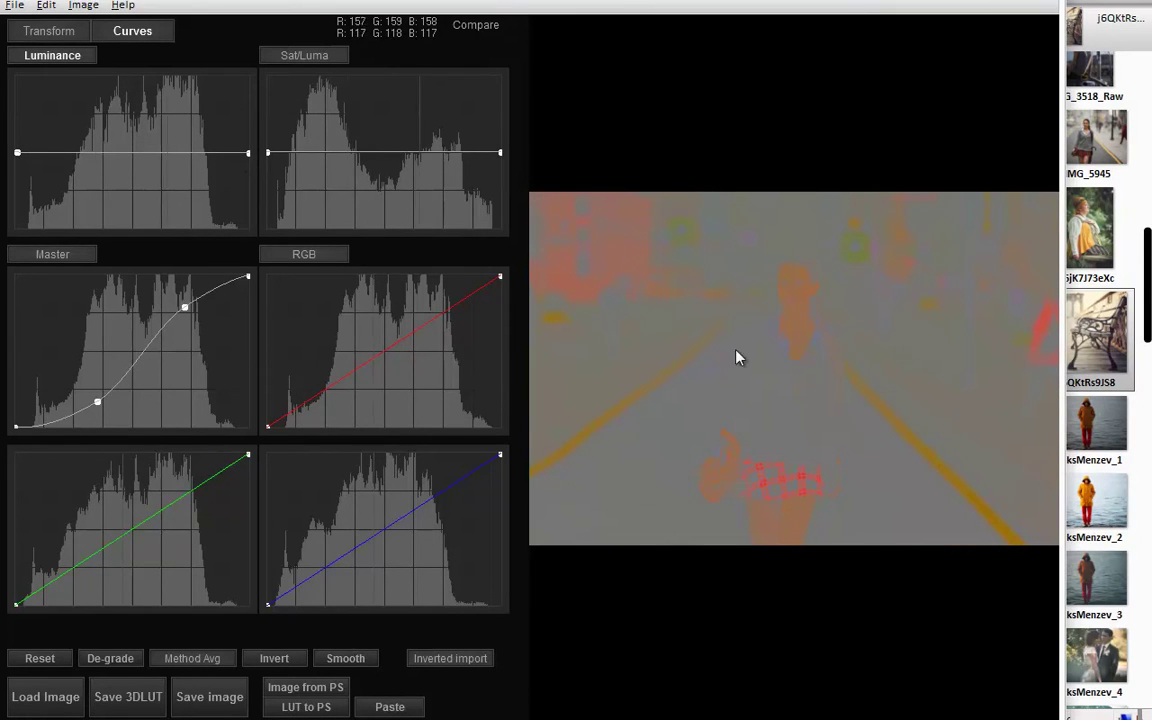
{"action": "left_click", "coordinate": [57, 57]}
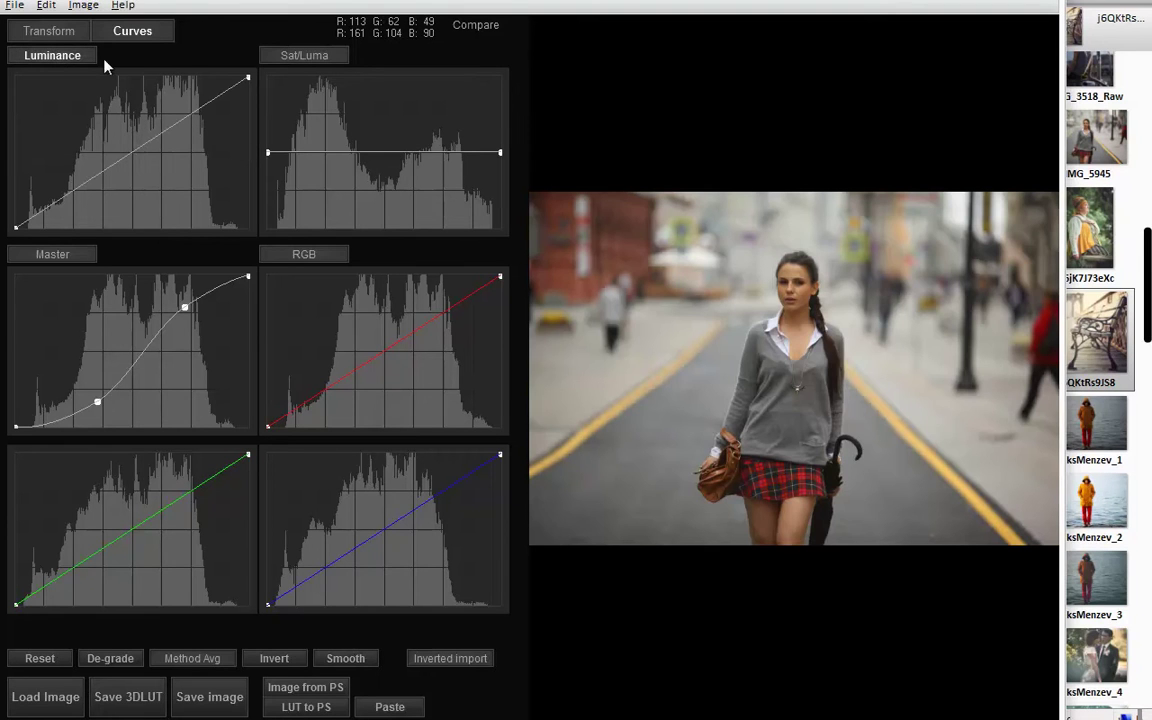
{"action": "left_click", "coordinate": [294, 56]}
{"action": "mouse_move", "coordinate": [268, 152]}
{"action": "left_mouse_down"}
{"action": "mouse_move", "coordinate": [267, 78]}
{"action": "mouse_move", "coordinate": [267, 236]}
{"action": "mouse_move", "coordinate": [268, 155]}
{"action": "left_mouse_up"}
{"action": "left_click_drag", "start_coordinate": [268, 153], "coordinate": [277, 88]}
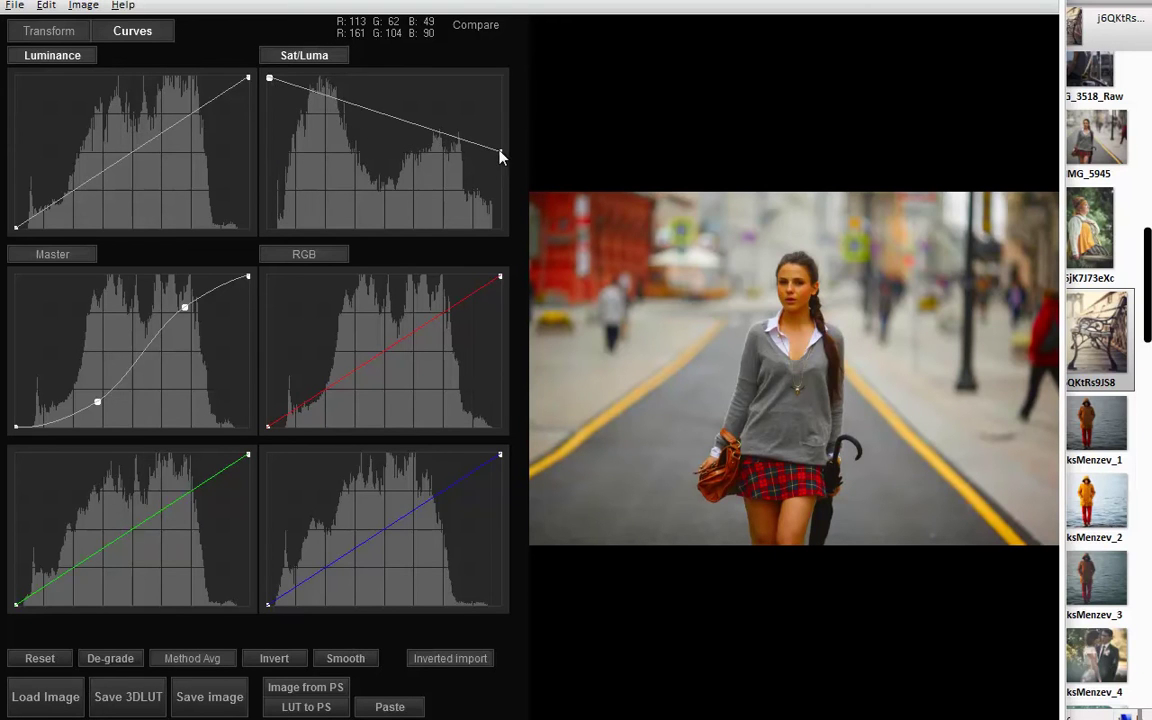
{"action": "left_click_drag", "start_coordinate": [500, 152], "coordinate": [499, 232]}
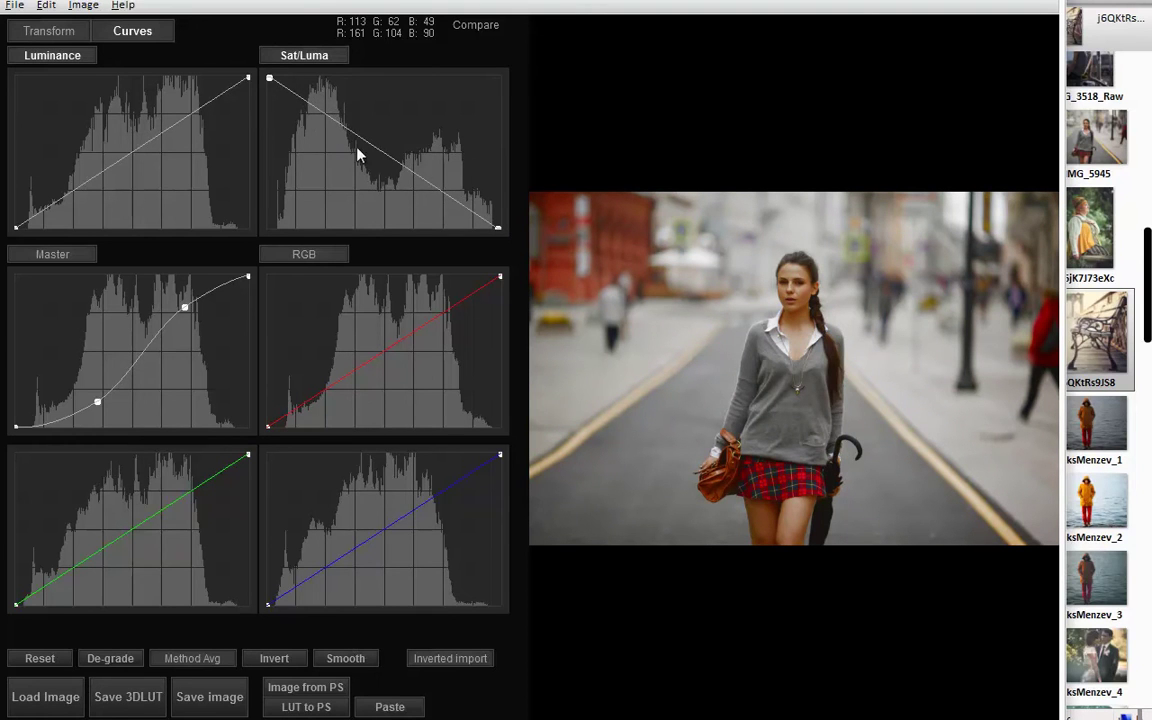
{"action": "left_click_drag", "start_coordinate": [350, 130], "coordinate": [392, 187]}
{"action": "double_click", "coordinate": [285, 209]}
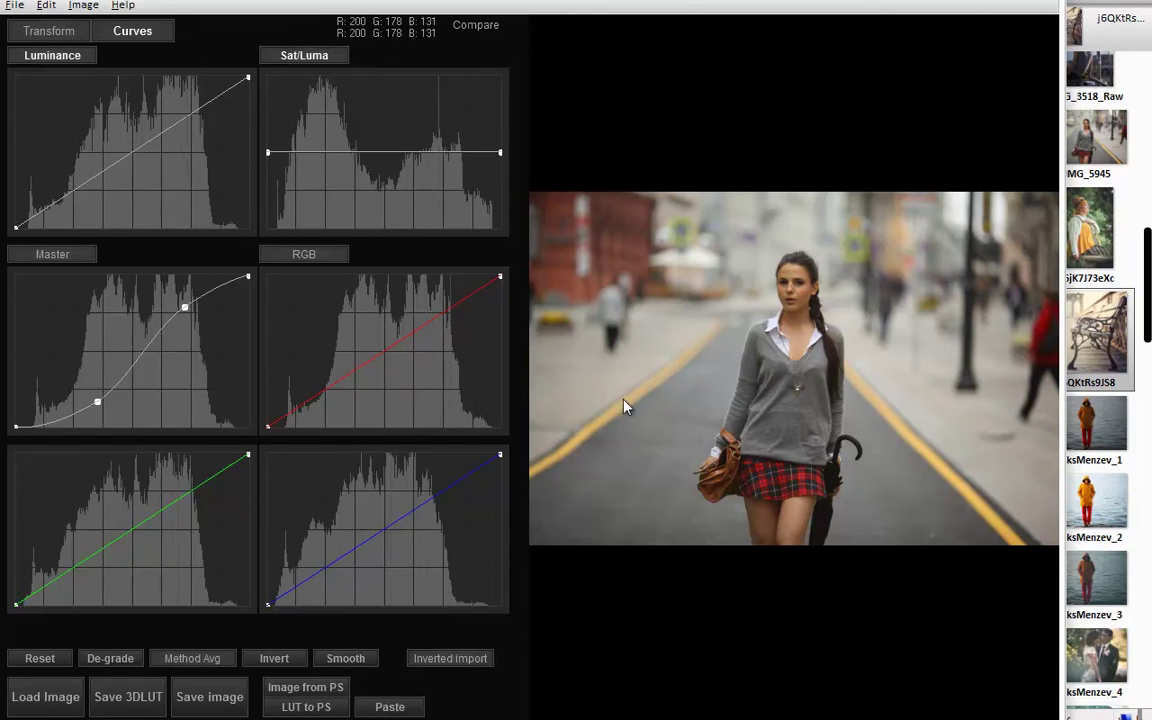
Step: Reset the Master curve and bow it upward to brighten the midtones
{"action": "left_click", "coordinate": [61, 260]}
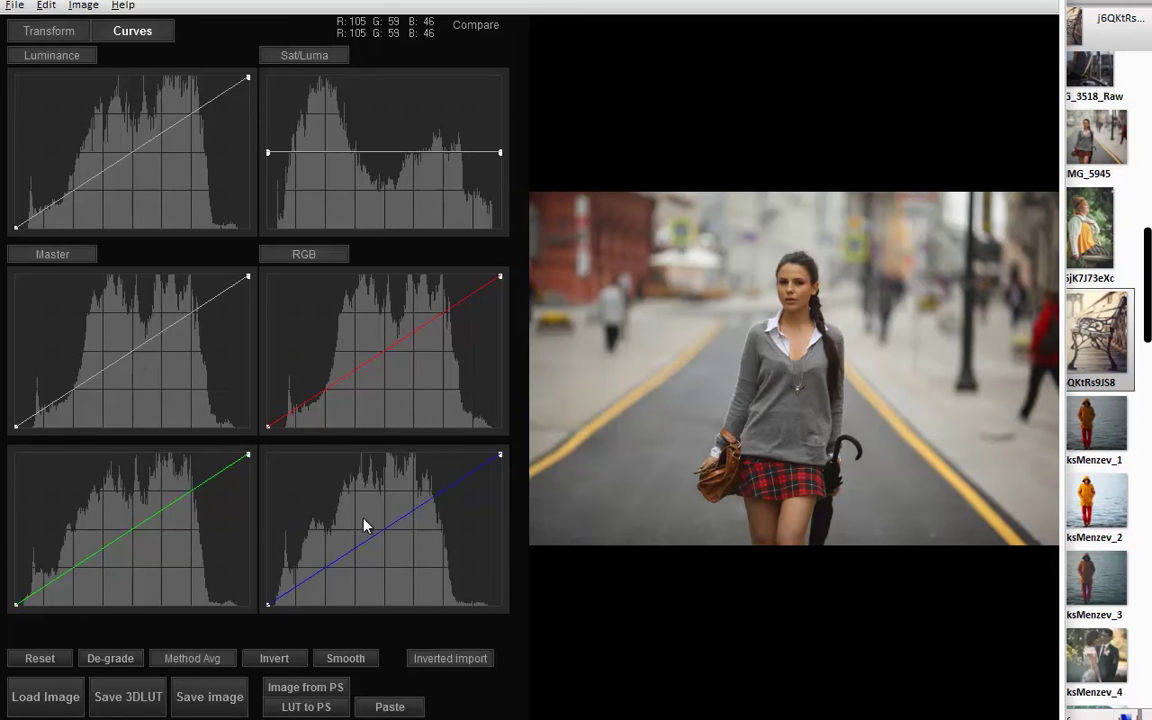
{"action": "mouse_move", "coordinate": [128, 357]}
{"action": "left_mouse_down"}
{"action": "mouse_move", "coordinate": [134, 335]}
{"action": "mouse_move", "coordinate": [148, 357]}
{"action": "mouse_move", "coordinate": [126, 342]}
{"action": "mouse_move", "coordinate": [156, 360]}
{"action": "mouse_move", "coordinate": [124, 352]}
{"action": "left_mouse_up"}
{"action": "left_click_drag", "start_coordinate": [126, 352], "coordinate": [130, 322]}
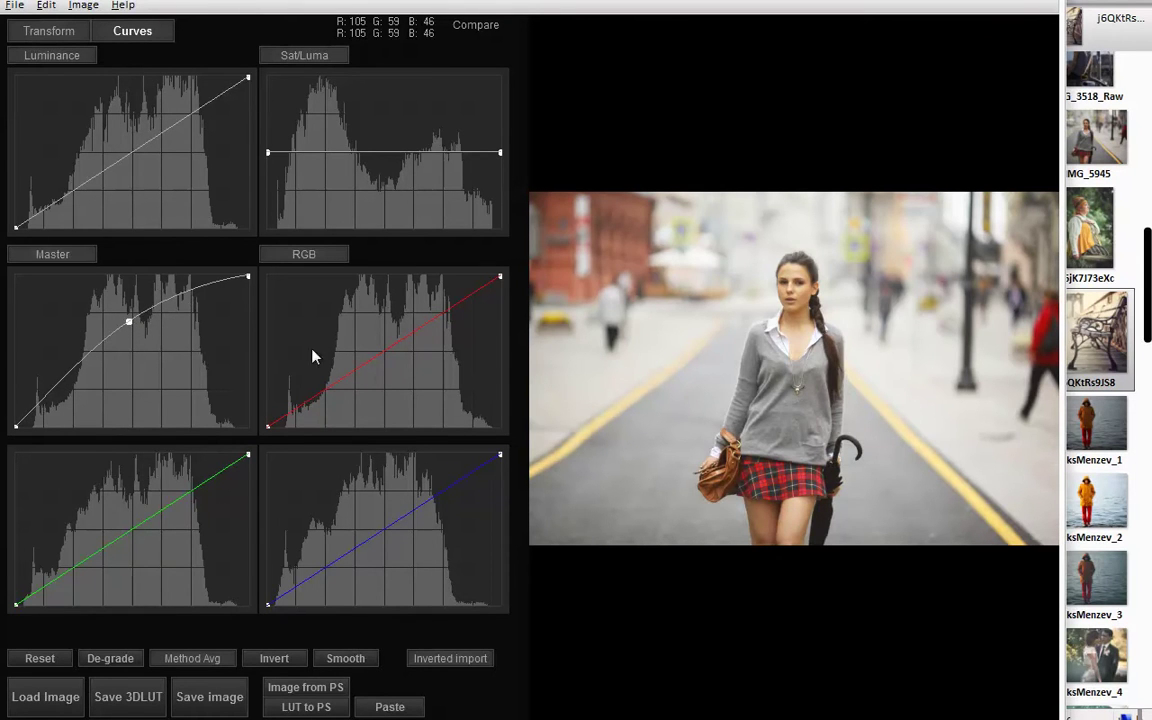
Step: Lift the red, green and blue curves, toggling RGB and Master to compare
{"action": "left_click_drag", "start_coordinate": [411, 334], "coordinate": [380, 323]}
{"action": "left_click_drag", "start_coordinate": [163, 512], "coordinate": [130, 501]}
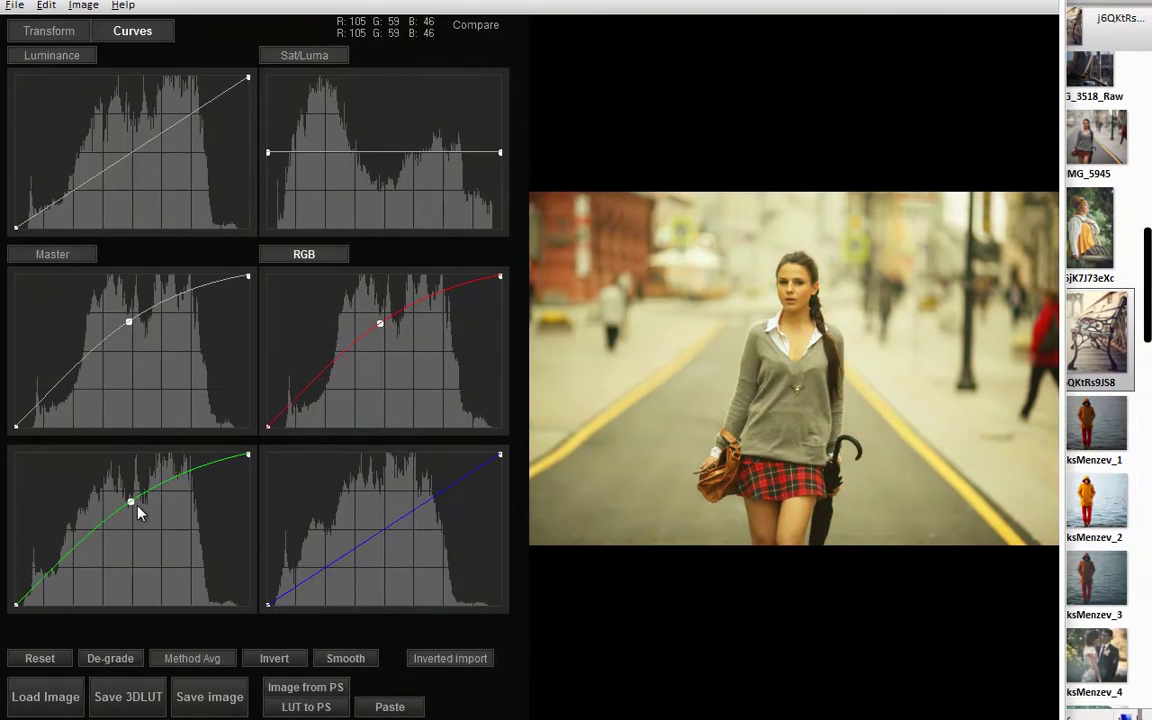
{"action": "left_click_drag", "start_coordinate": [386, 528], "coordinate": [380, 501]}
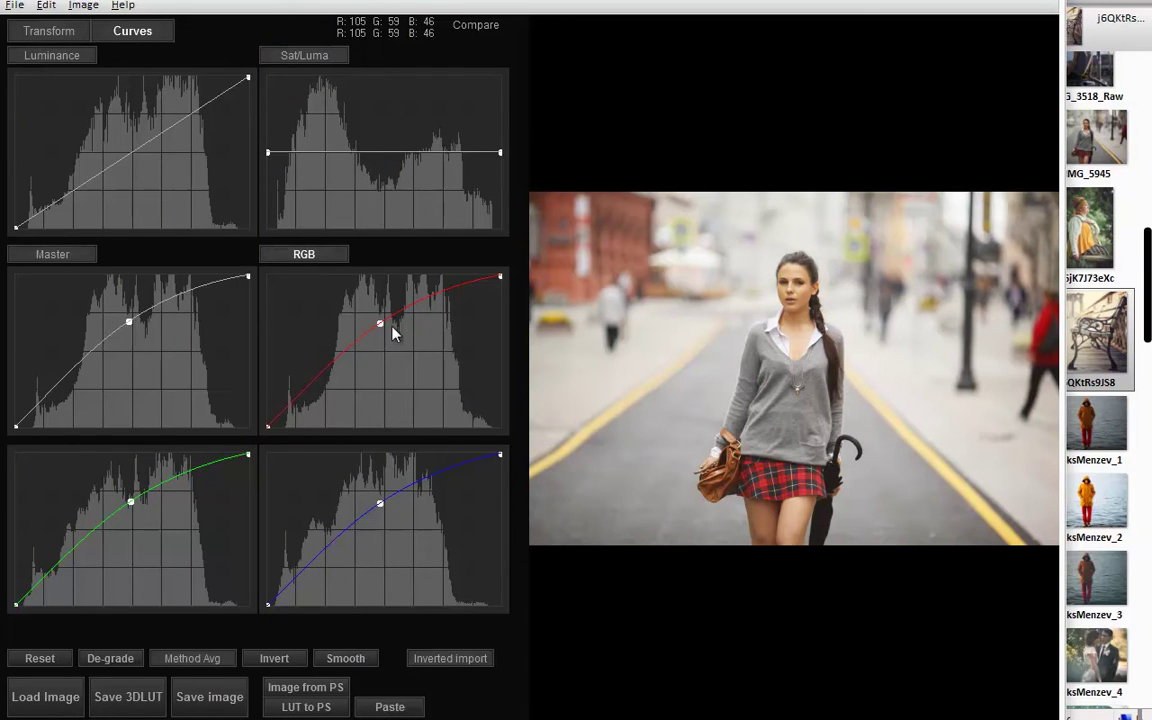
{"action": "left_click", "coordinate": [309, 254]}
{"action": "left_click", "coordinate": [62, 254]}
Step: Reset the RGB and Master curves, try a strong blue curve look, then reset all curves
{"action": "left_click", "coordinate": [330, 256]}
{"action": "left_click", "coordinate": [70, 256]}
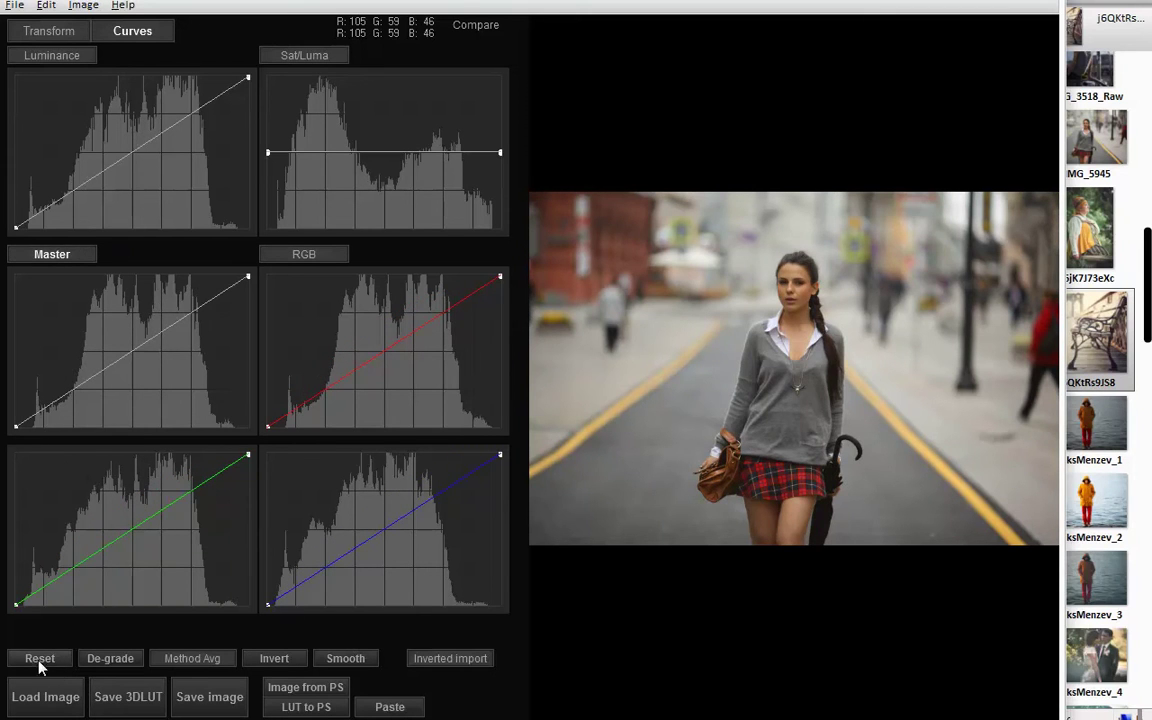
{"action": "left_click_drag", "start_coordinate": [126, 533], "coordinate": [127, 518]}
{"action": "left_click_drag", "start_coordinate": [302, 582], "coordinate": [302, 532]}
{"action": "left_click_drag", "start_coordinate": [414, 332], "coordinate": [413, 371]}
{"action": "left_click_drag", "start_coordinate": [133, 351], "coordinate": [133, 325]}
{"action": "left_click_drag", "start_coordinate": [134, 151], "coordinate": [134, 140]}
{"action": "left_click_drag", "start_coordinate": [386, 152], "coordinate": [387, 134]}
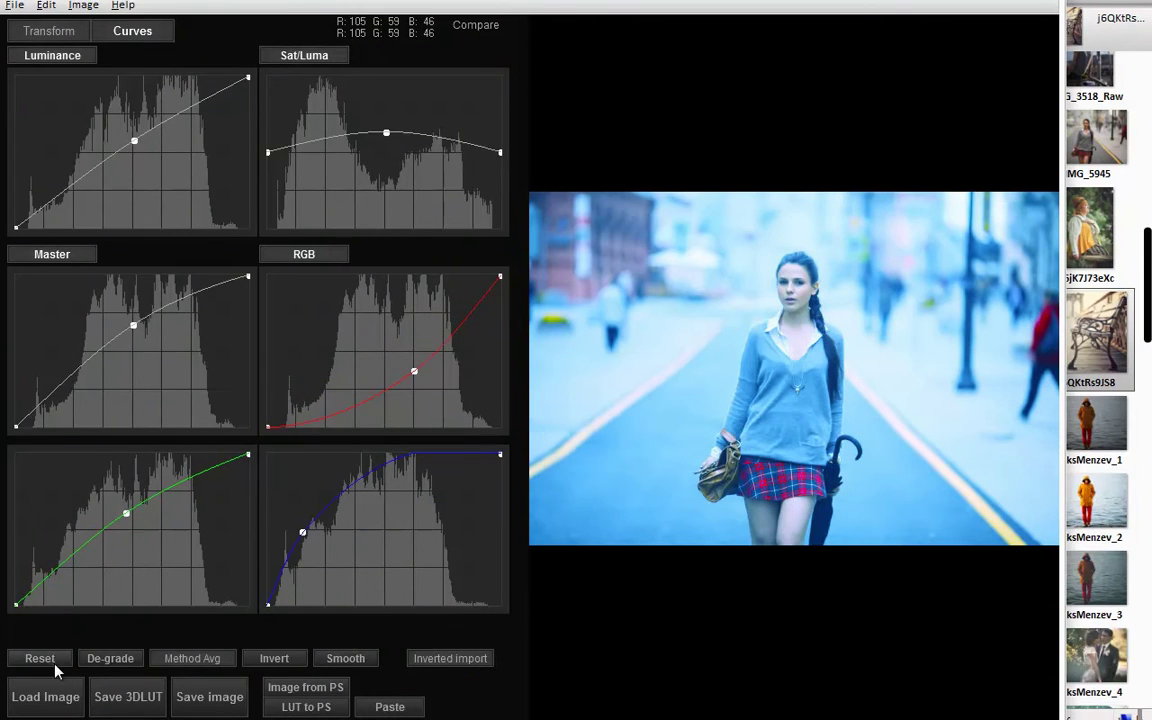
{"action": "left_click", "coordinate": [22, 663]}
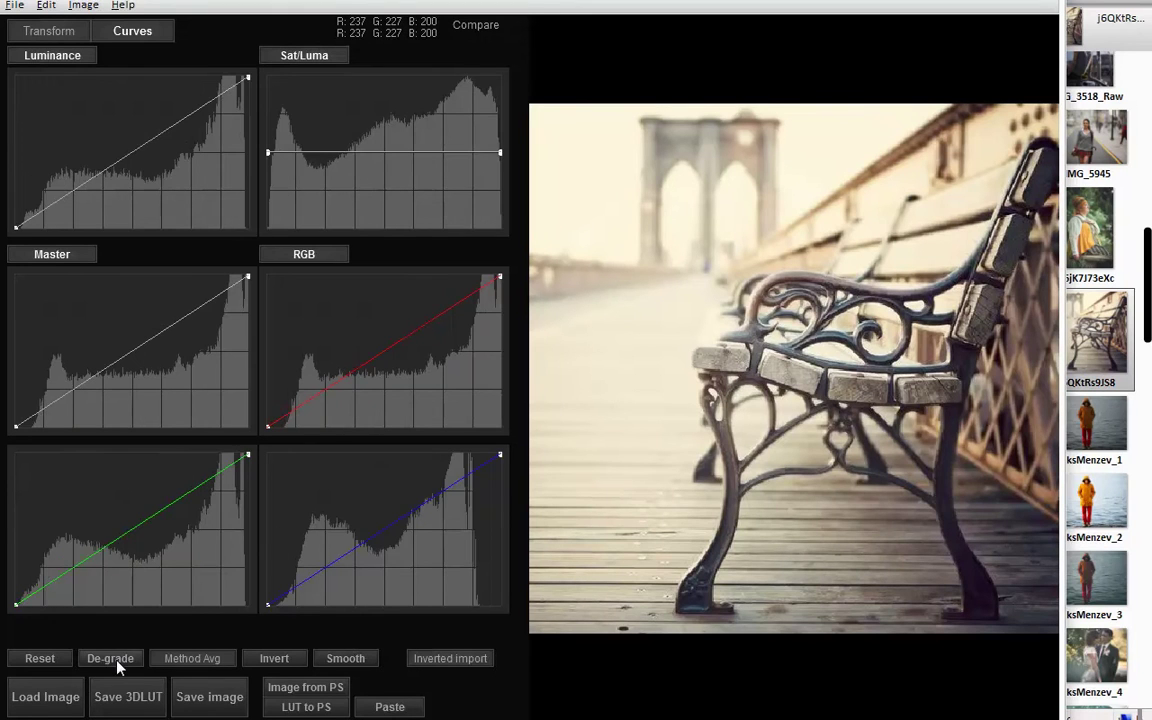
Step: De-grade the bench photo, then open the girl-reading photo and de-grade it too
{"action": "left_click", "coordinate": [104, 657]}
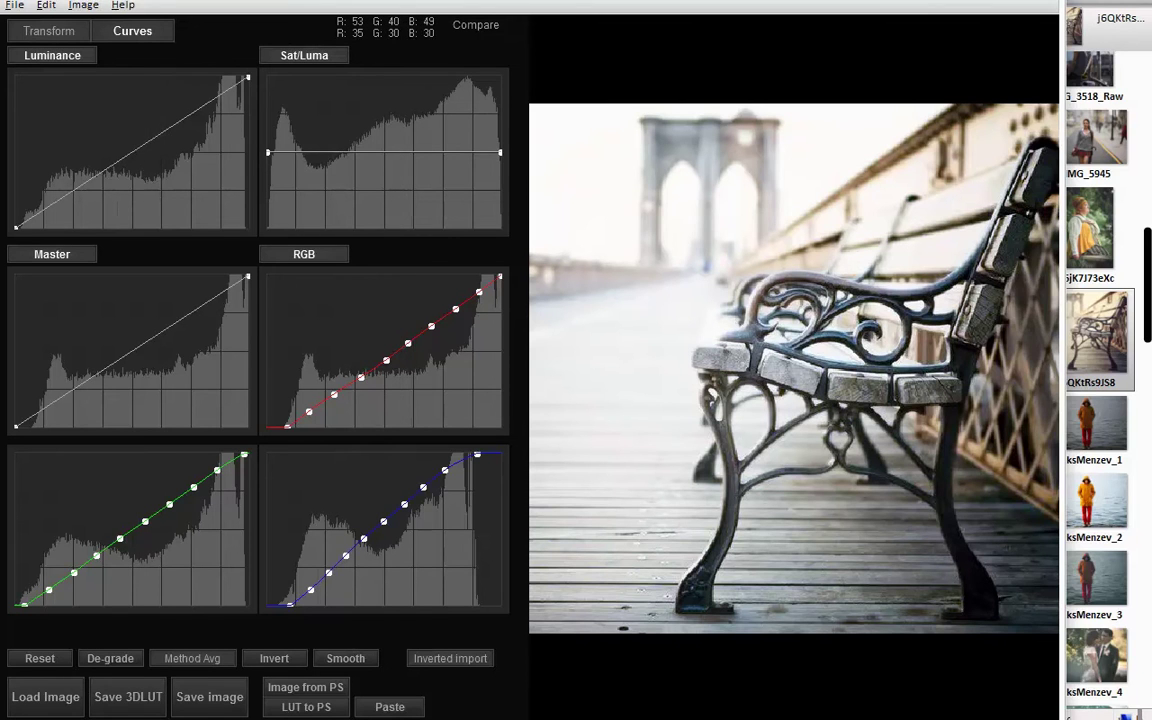
{"action": "scroll", "coordinate": [1086, 360], "scroll_direction": "down", "scroll_amount": 6}
{"action": "scroll", "coordinate": [1086, 360], "scroll_direction": "down", "scroll_amount": 3}
{"action": "scroll", "coordinate": [1086, 360], "scroll_direction": "down", "scroll_amount": 6}
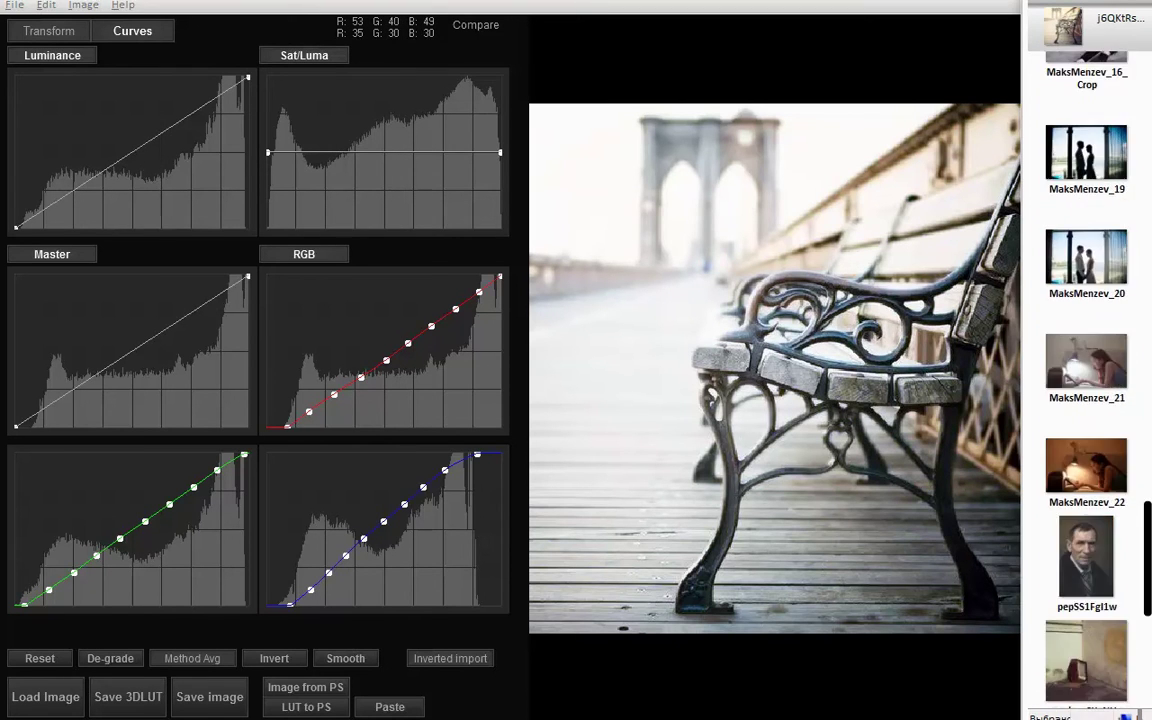
{"action": "scroll", "coordinate": [1086, 360], "scroll_direction": "down", "scroll_amount": 1}
{"action": "left_click", "coordinate": [1086, 372]}
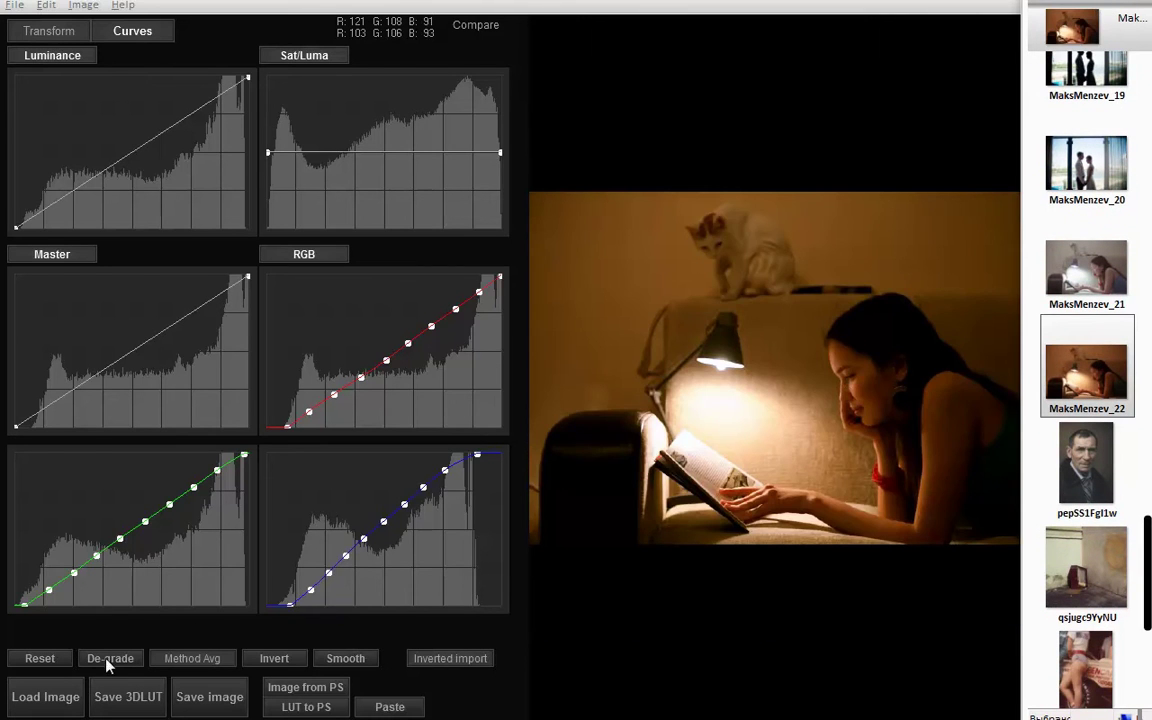
{"action": "left_click", "coordinate": [108, 658]}
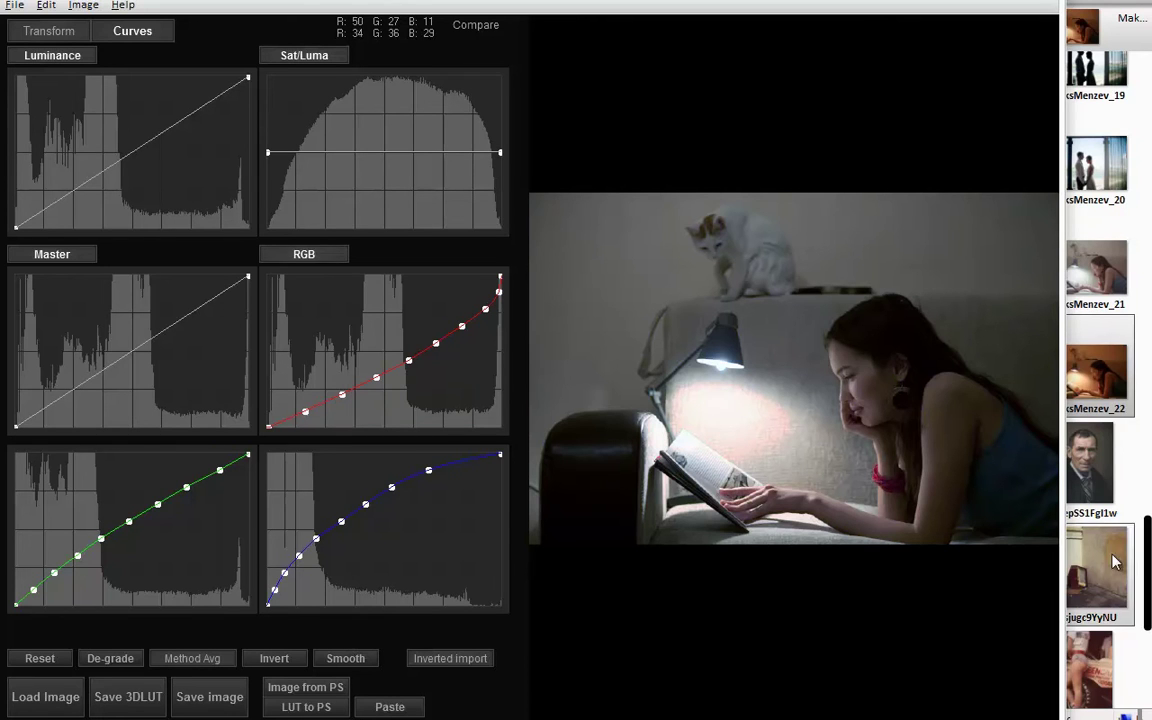
Step: Drop the wall-and-TV photo onto the viewer, de-grade it, and toggle RGB to compare
{"action": "left_click_drag", "start_coordinate": [1108, 580], "coordinate": [913, 450]}
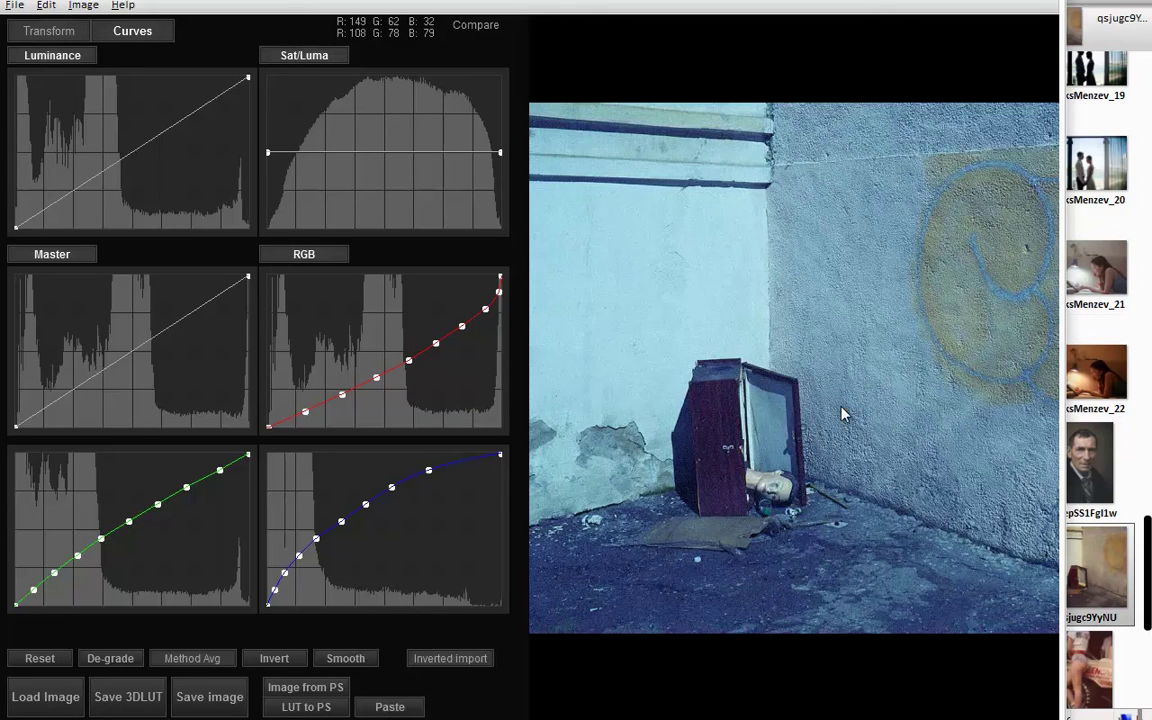
{"action": "left_click", "coordinate": [111, 659]}
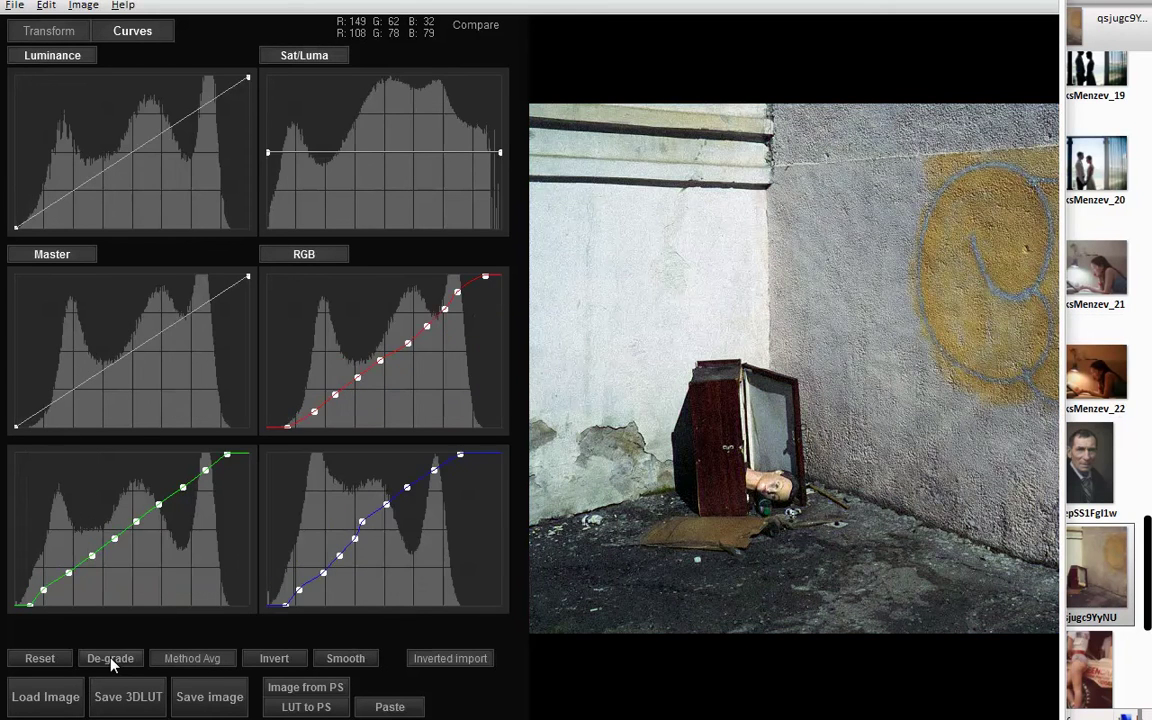
{"action": "left_click", "coordinate": [301, 257]}
{"action": "left_click", "coordinate": [298, 257]}
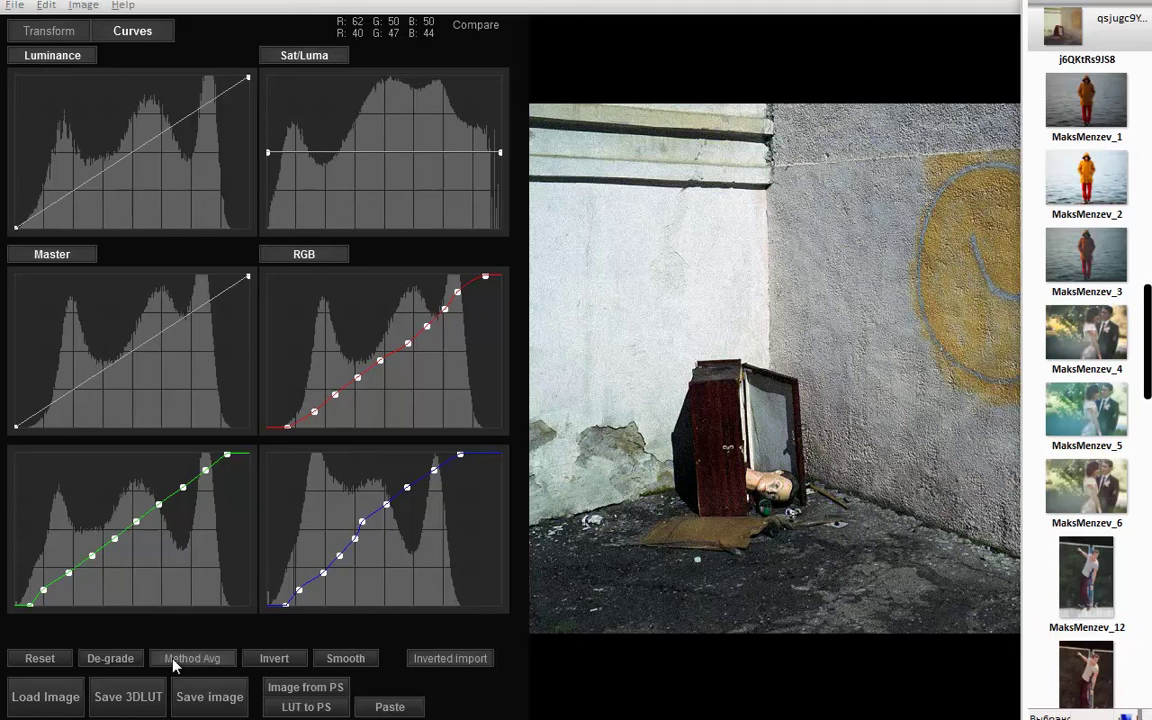
Step: Re-run the de-grade with the MinMax method, then with Equalize
{"action": "left_click", "coordinate": [174, 665]}
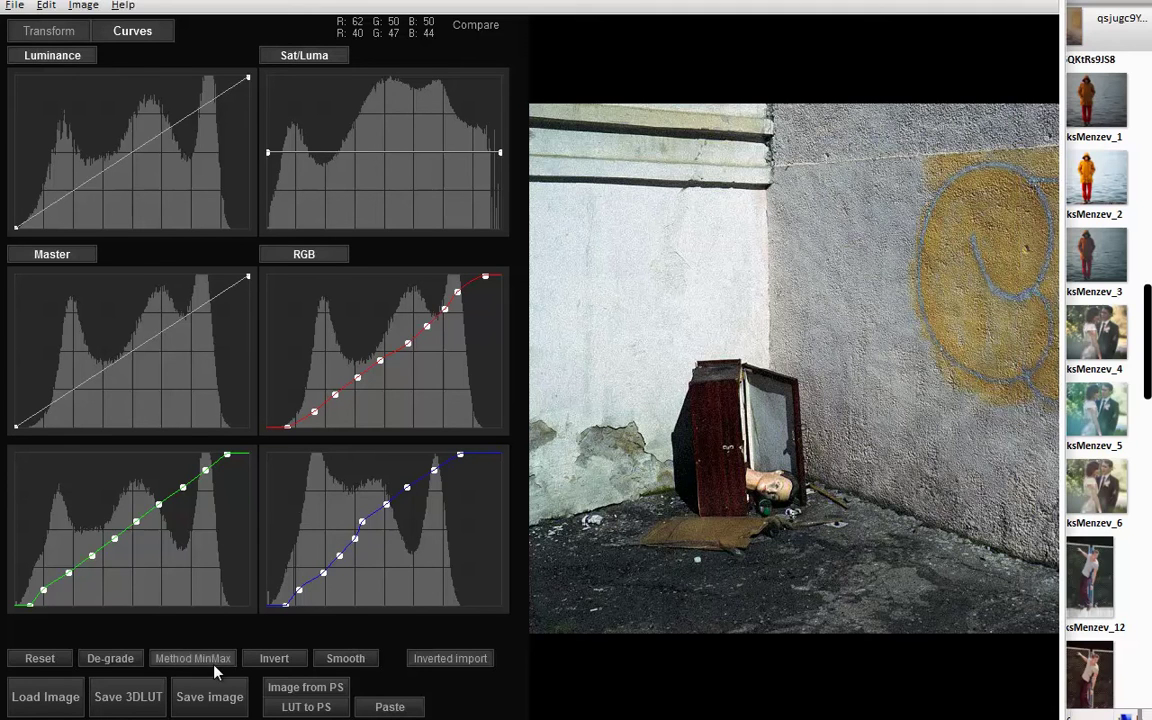
{"action": "left_click", "coordinate": [93, 665]}
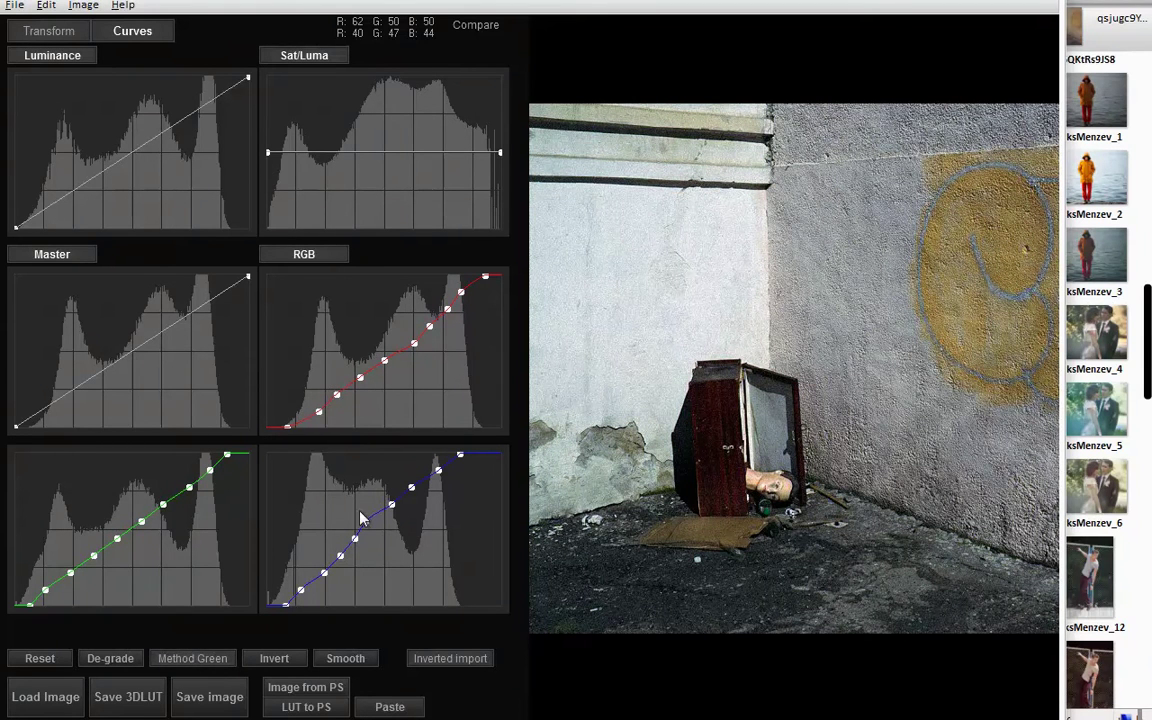
{"action": "left_click", "coordinate": [190, 664]}
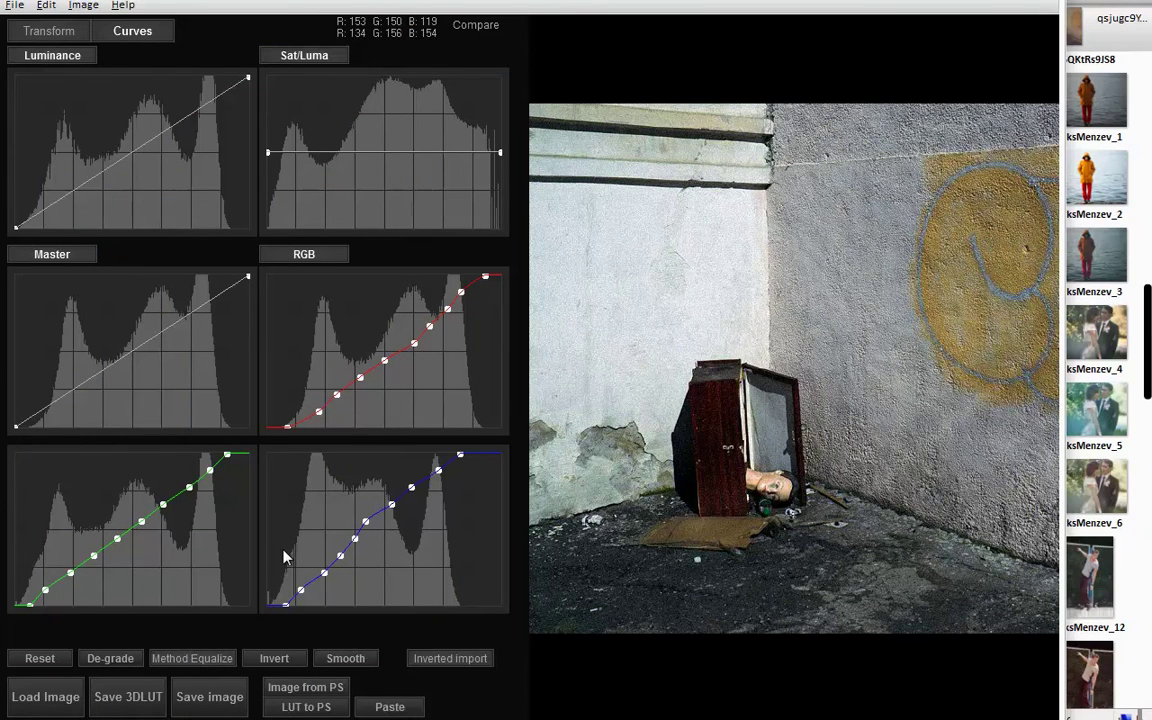
{"action": "left_click", "coordinate": [120, 660]}
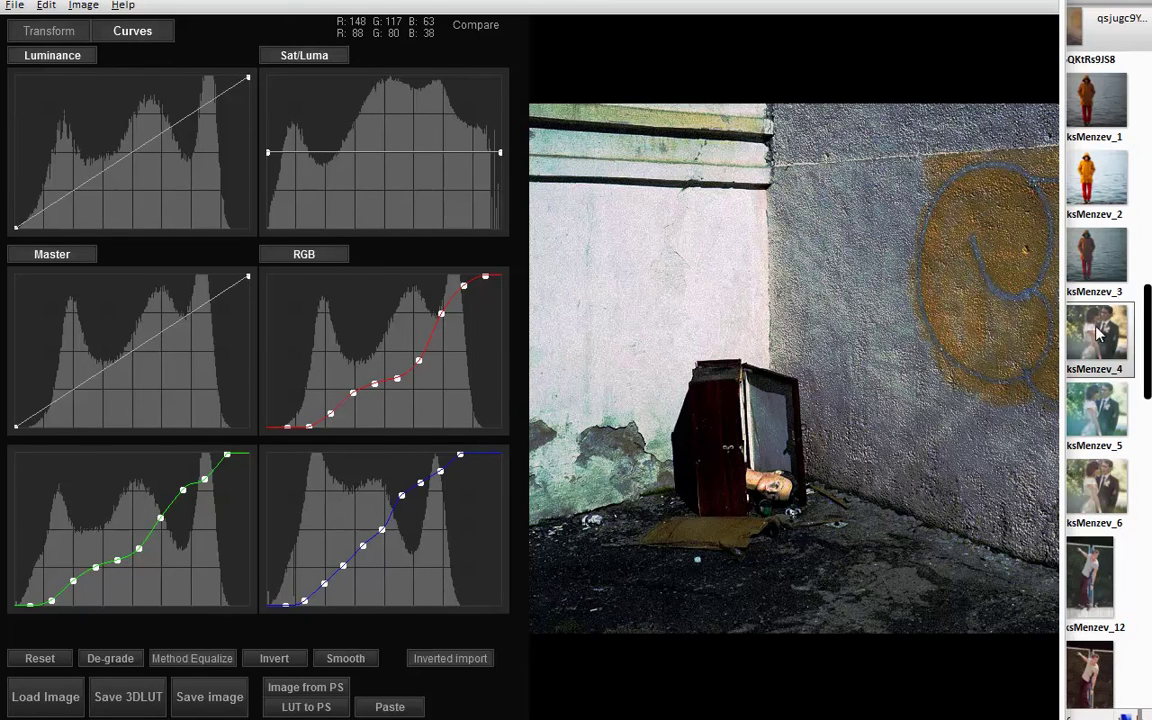
Step: Re-run the de-grade with the Avg method and toggle RGB to check the result
{"action": "left_click", "coordinate": [118, 668]}
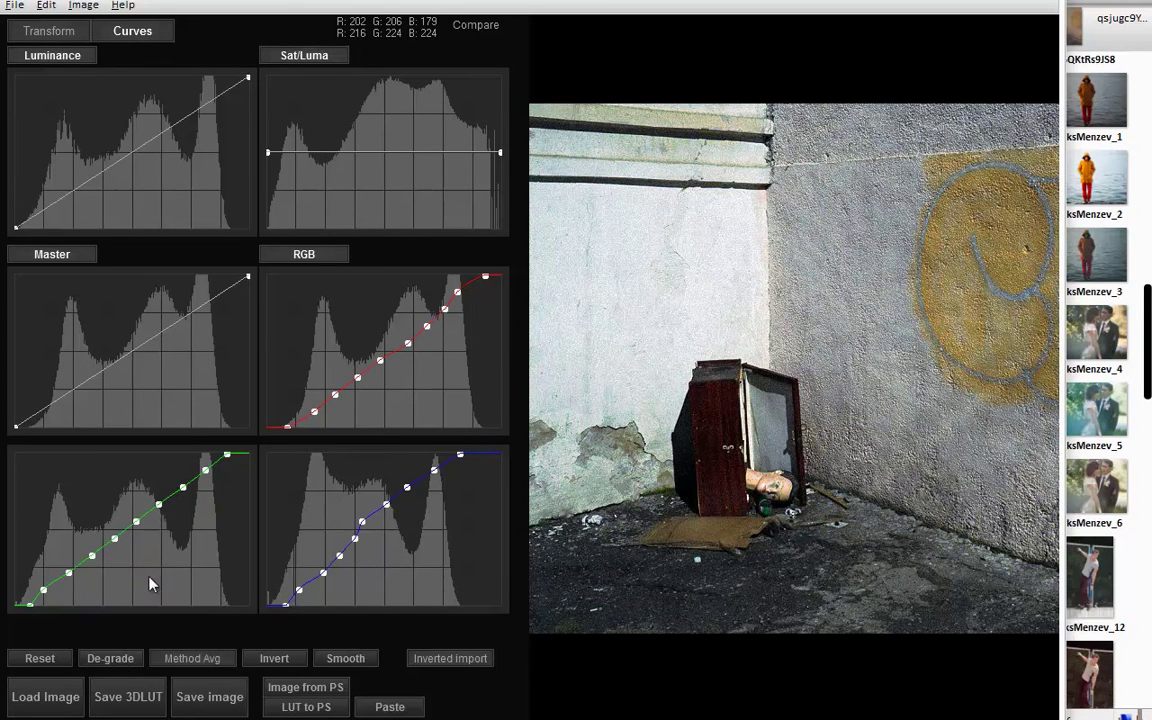
{"action": "left_click", "coordinate": [319, 257]}
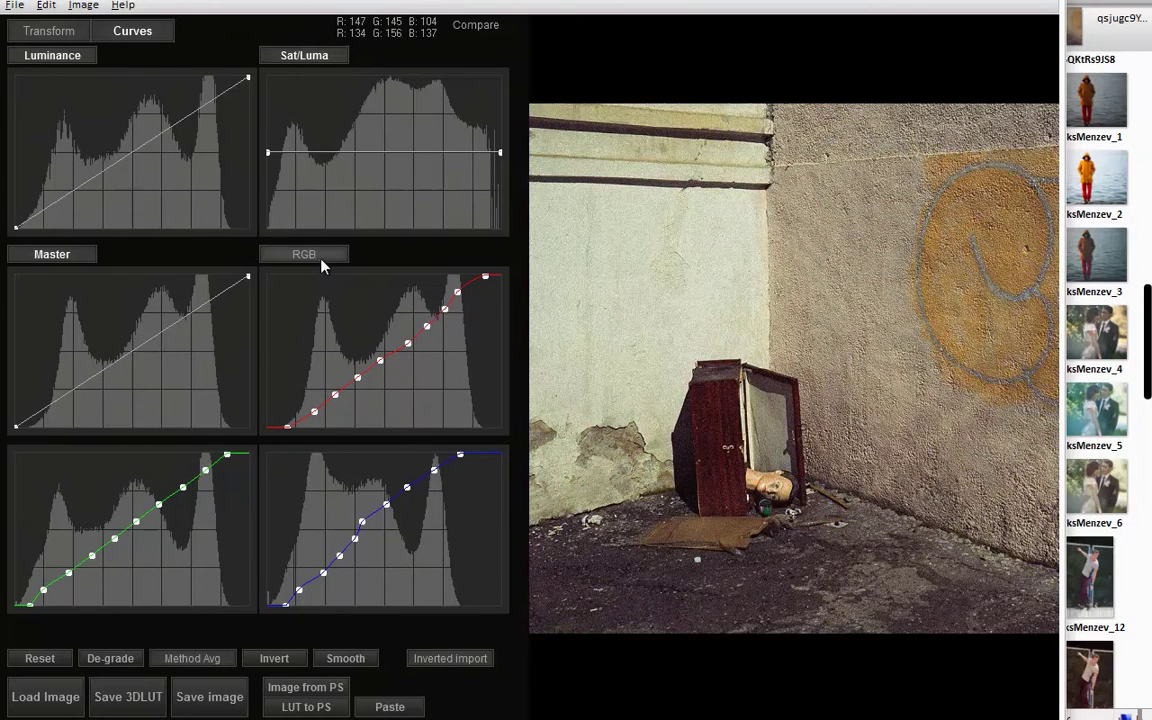
{"action": "left_click", "coordinate": [317, 258]}
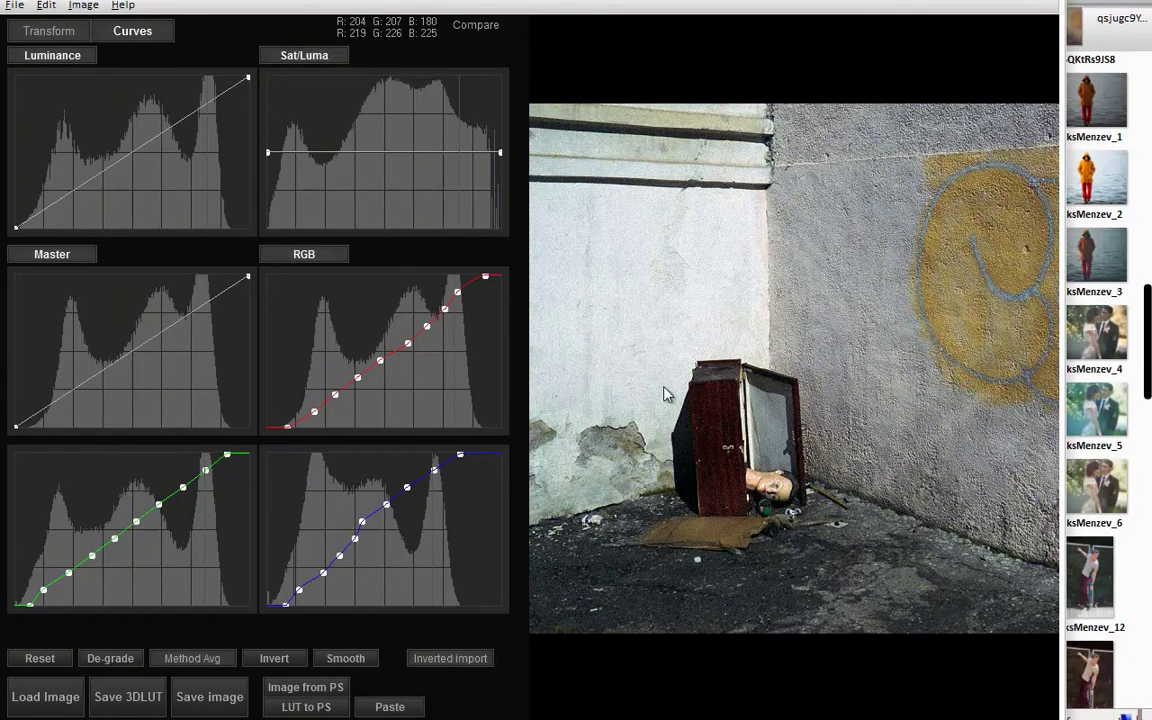
Step: Invert the de-grade curves and drop the MaksMenzev_1 photo onto the preview
{"action": "left_click", "coordinate": [270, 660]}
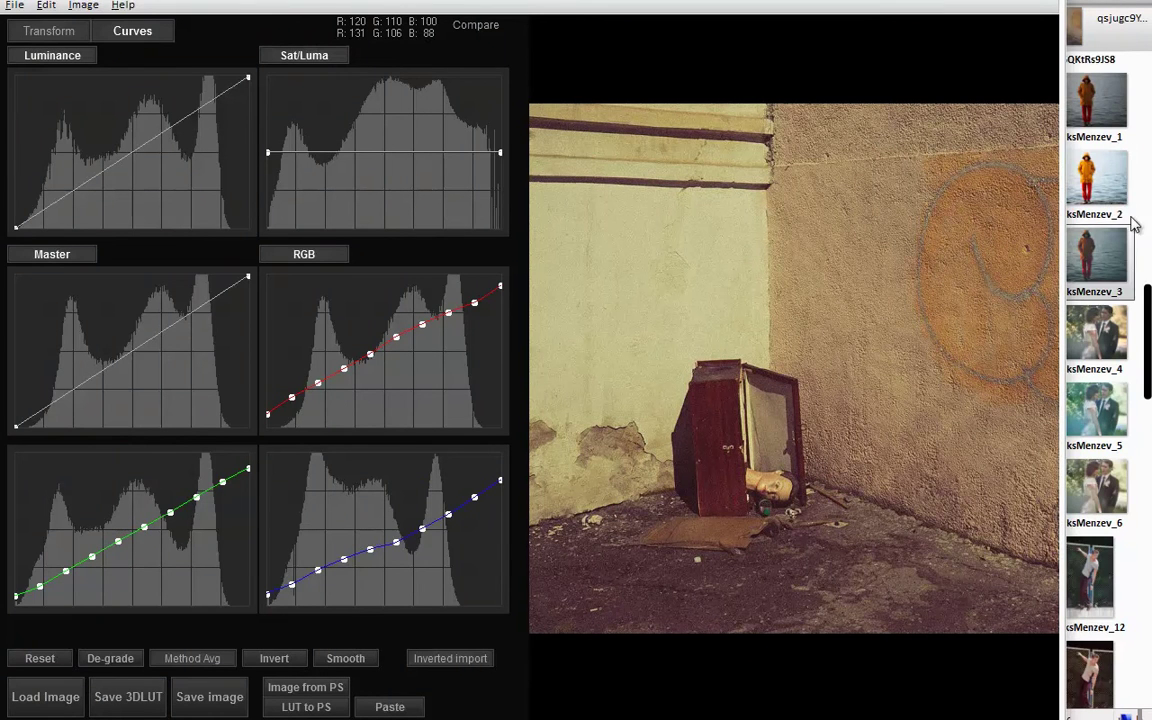
{"action": "left_click_drag", "start_coordinate": [1096, 100], "coordinate": [800, 440]}
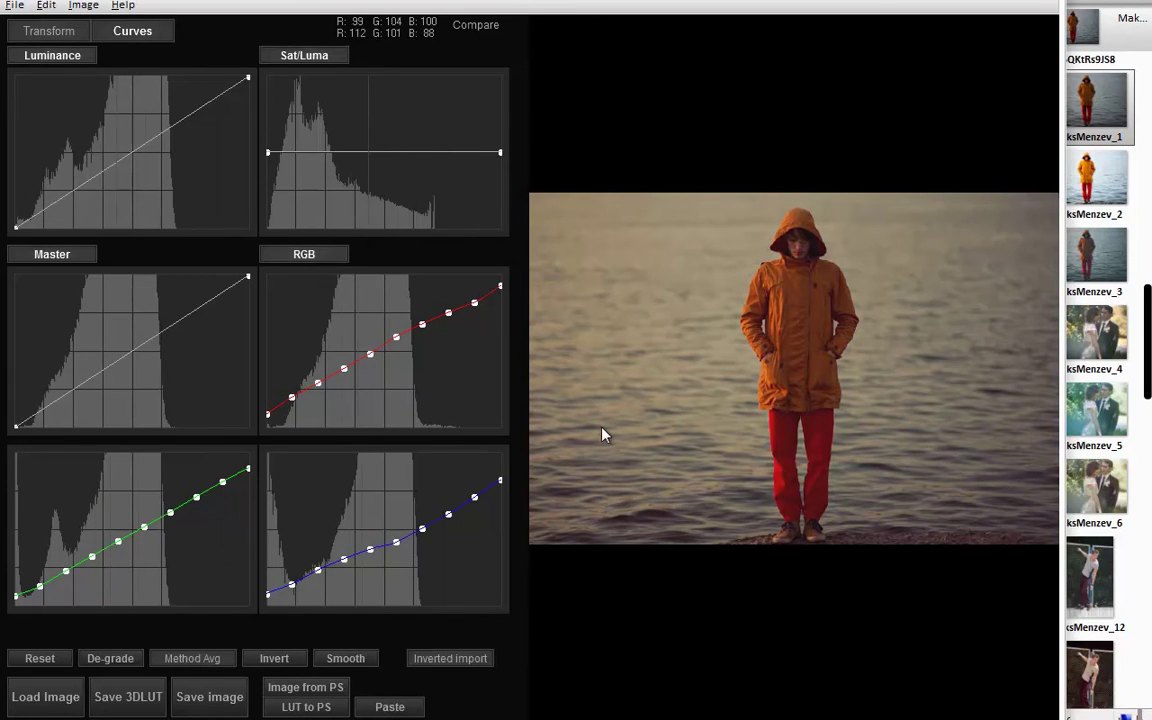
Step: Drag the qsjugc9YyNU thumbnail onto the Curves panel to import its grade
{"action": "left_click_drag", "start_coordinate": [1098, 460], "coordinate": [605, 492]}
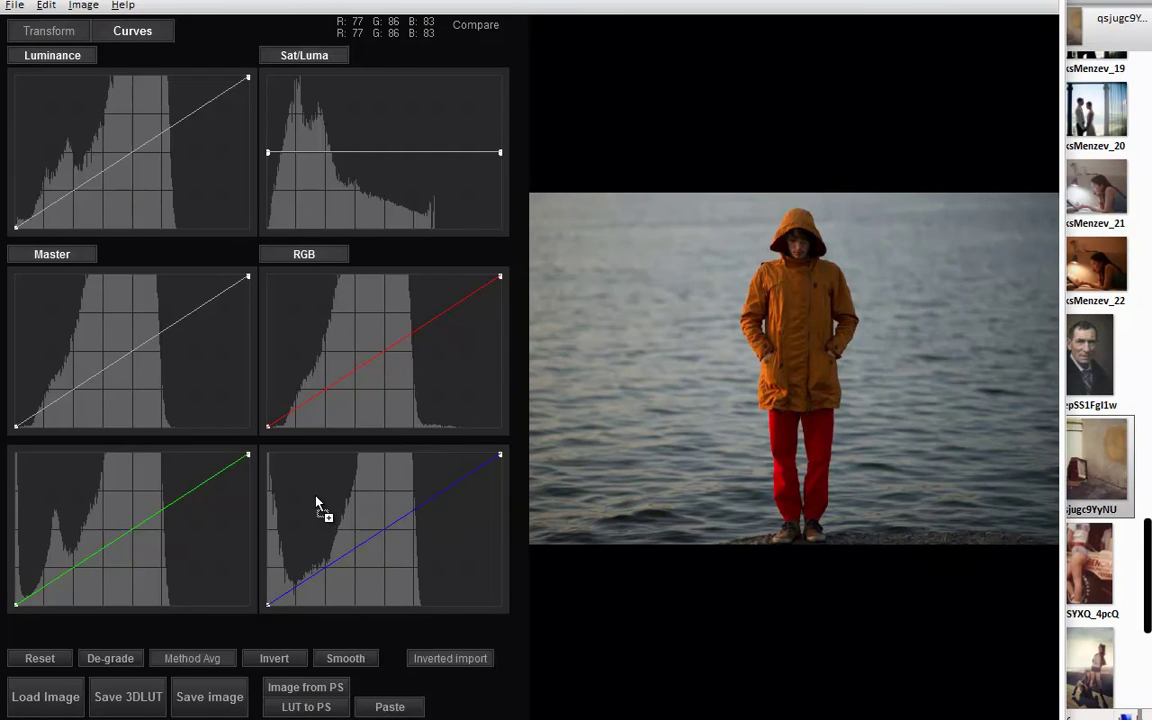
{"action": "left_click_drag", "start_coordinate": [316, 502], "coordinate": [316, 502]}
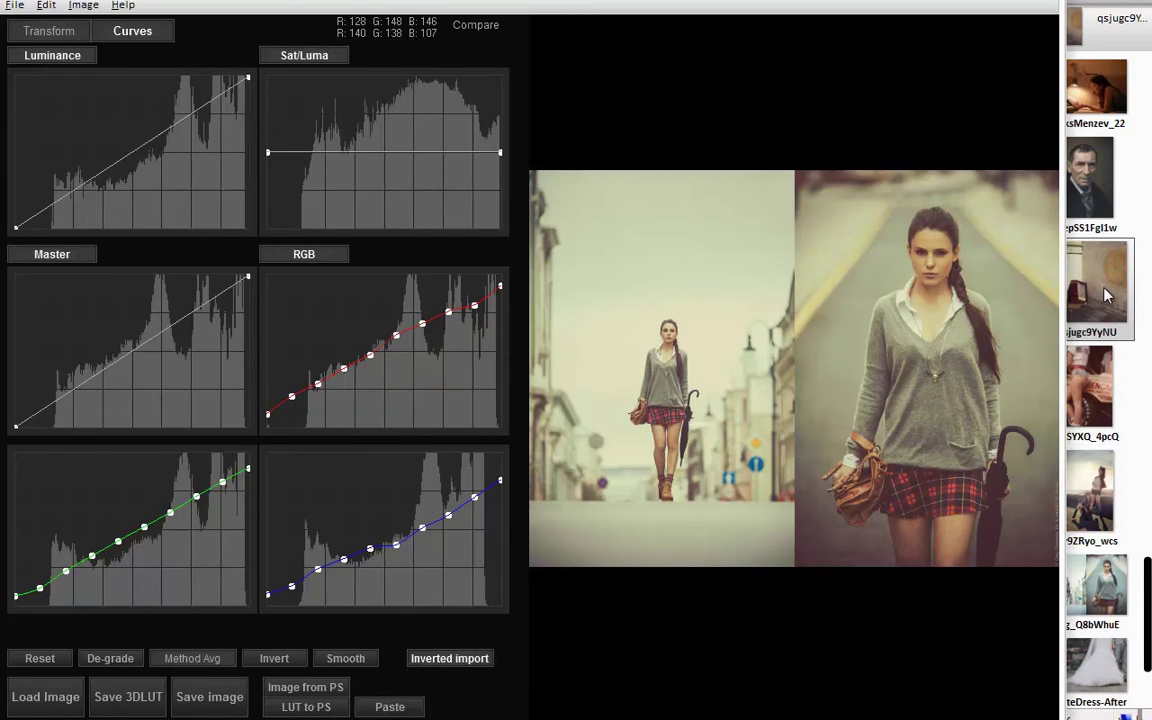
Step: Re-import the qsjugc9YyNU grade with Inverted import on, then load IMG_5945 into the preview
{"action": "left_click_drag", "start_coordinate": [1104, 293], "coordinate": [338, 519]}
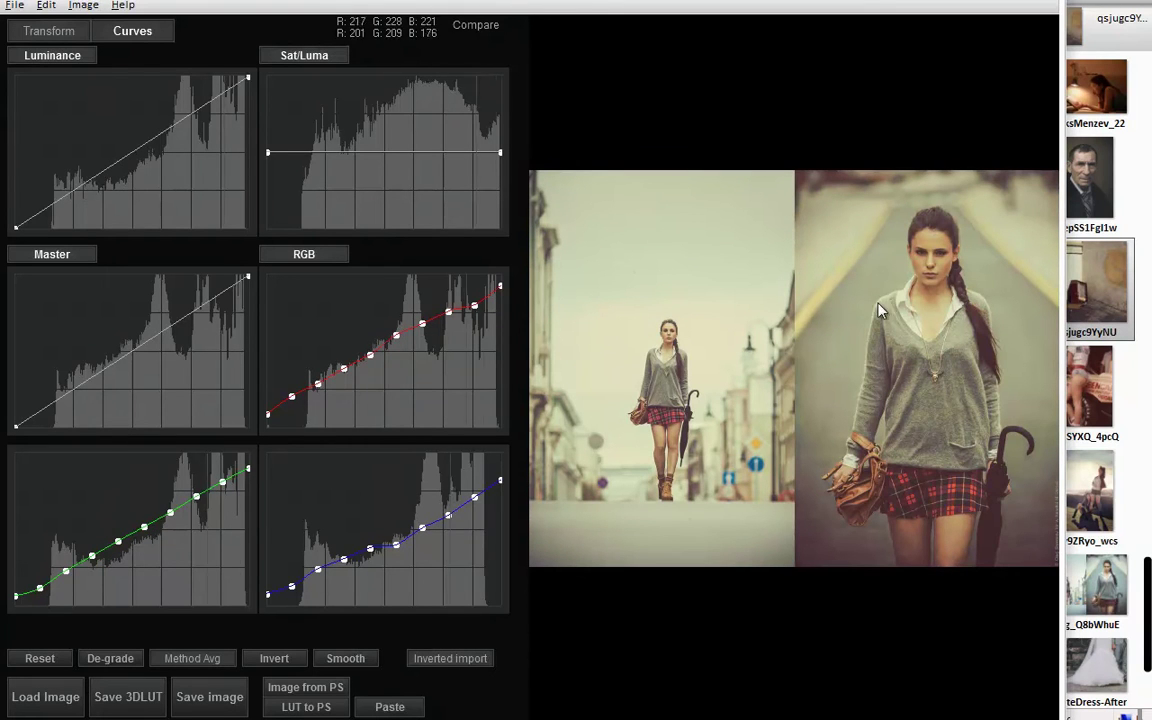
{"action": "left_click", "coordinate": [459, 660]}
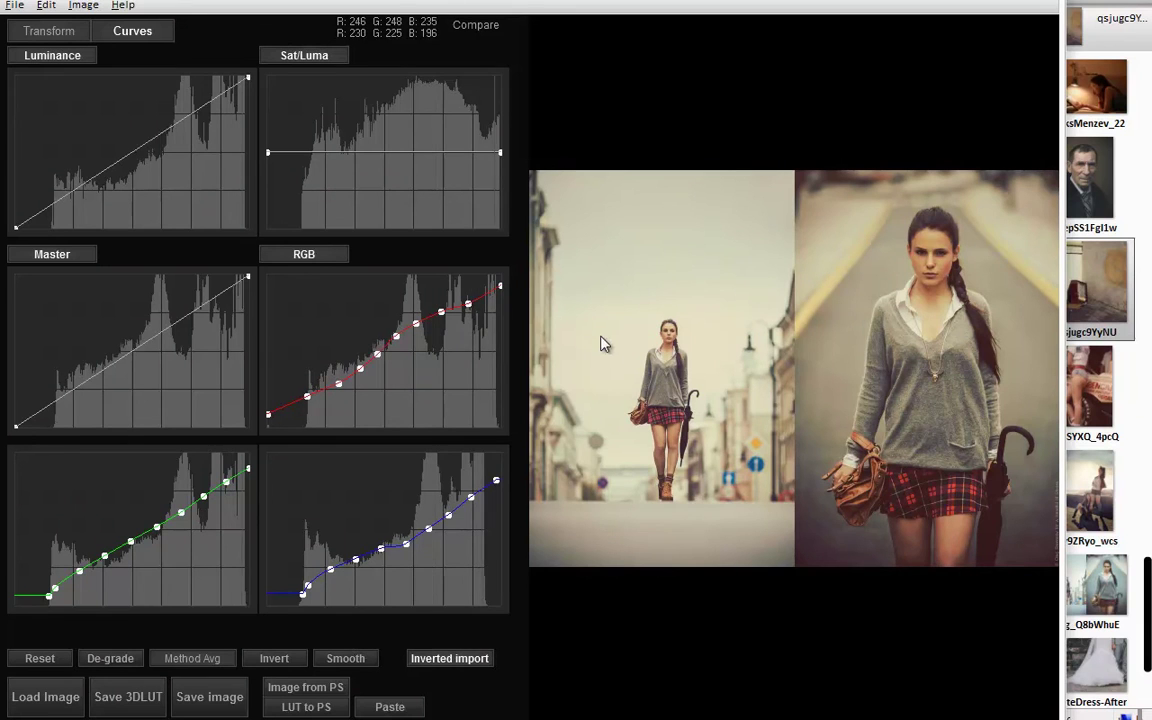
{"action": "left_click", "coordinate": [320, 258]}
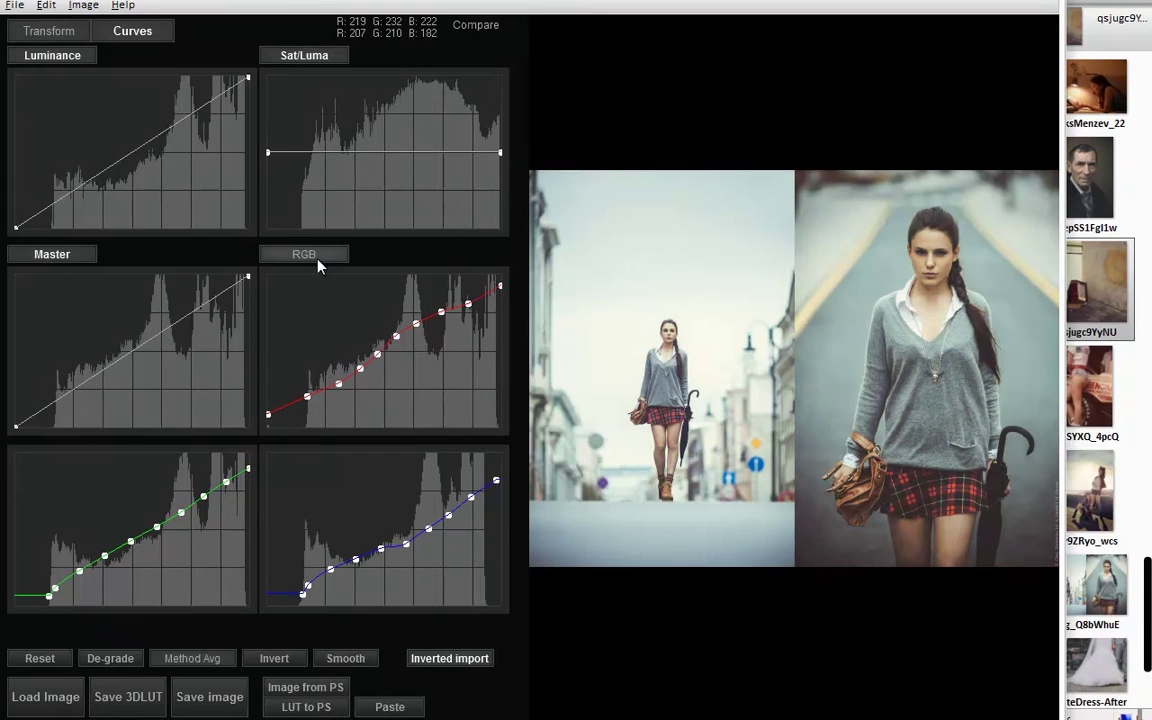
{"action": "left_click", "coordinate": [320, 258]}
{"action": "scroll", "coordinate": [1062, 402], "scroll_direction": "up", "scroll_amount": 5}
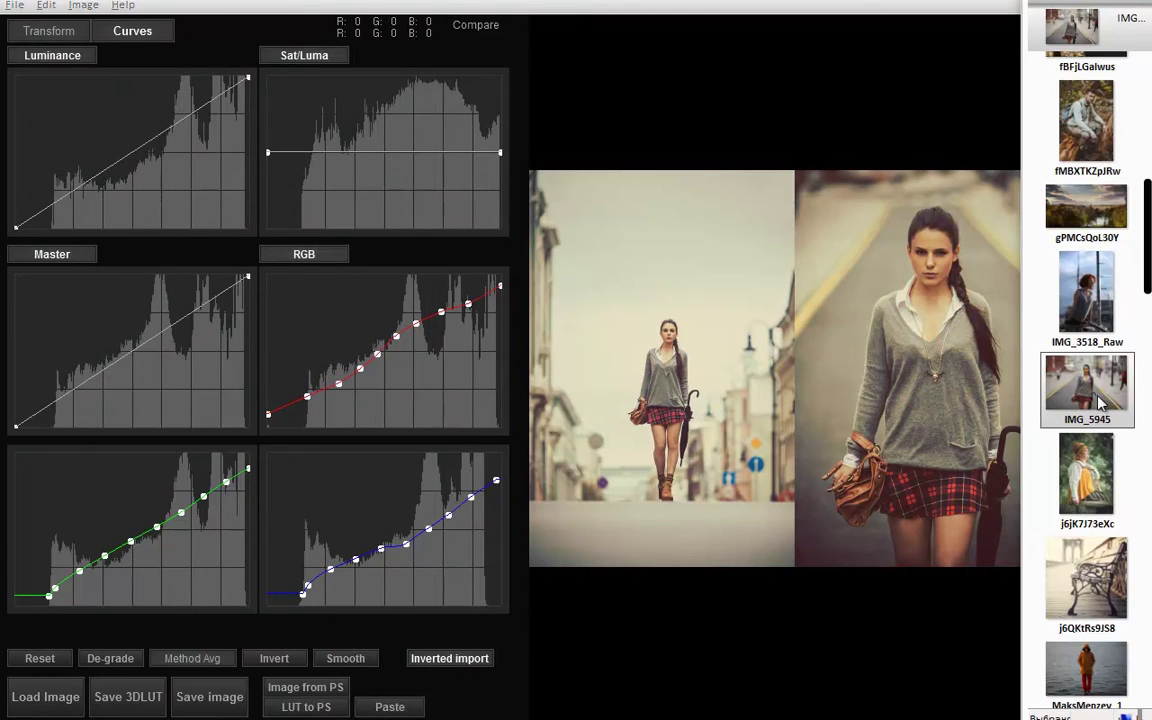
{"action": "left_click_drag", "start_coordinate": [1062, 402], "coordinate": [764, 399]}
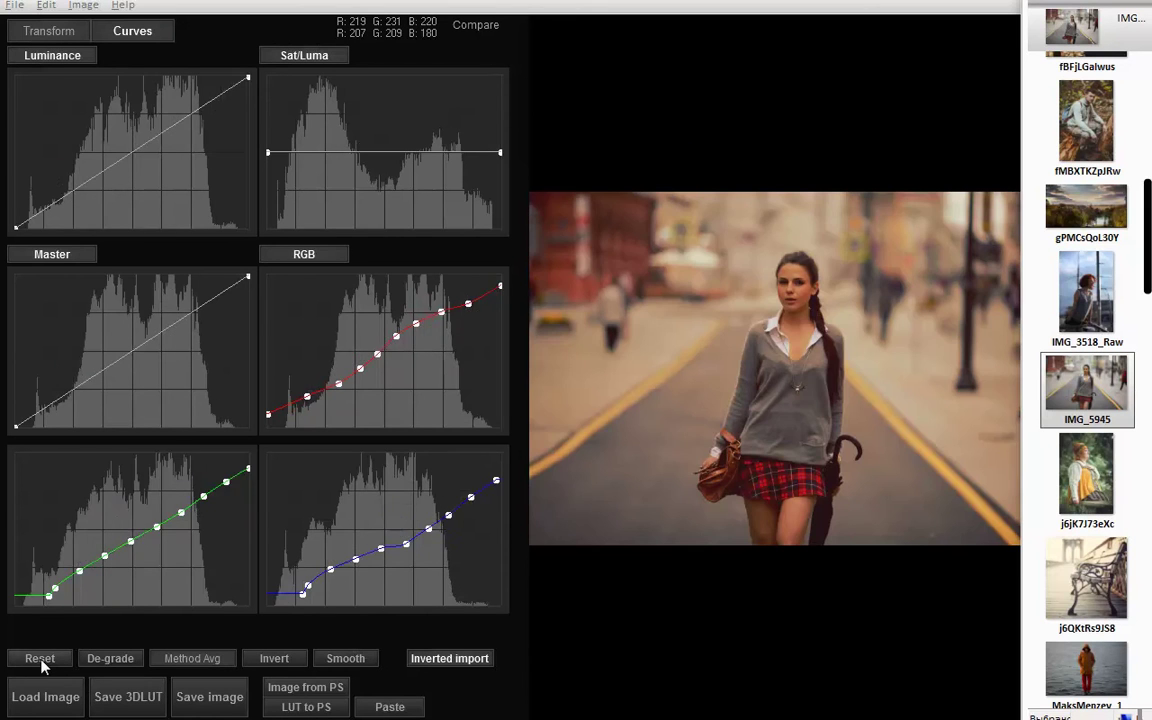
Step: Reset the curves and import the cool teal grade from the t7g_Q8bWhuE photo
{"action": "left_click", "coordinate": [40, 658]}
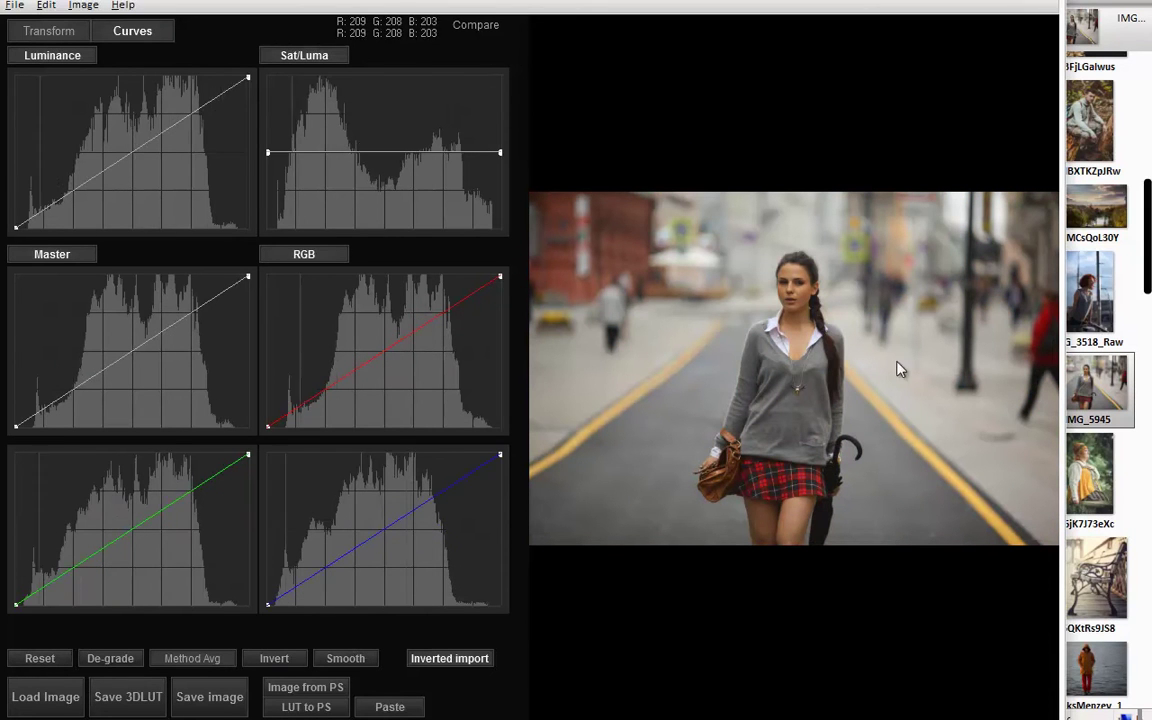
{"action": "left_click_drag", "start_coordinate": [1147, 240], "coordinate": [1131, 625]}
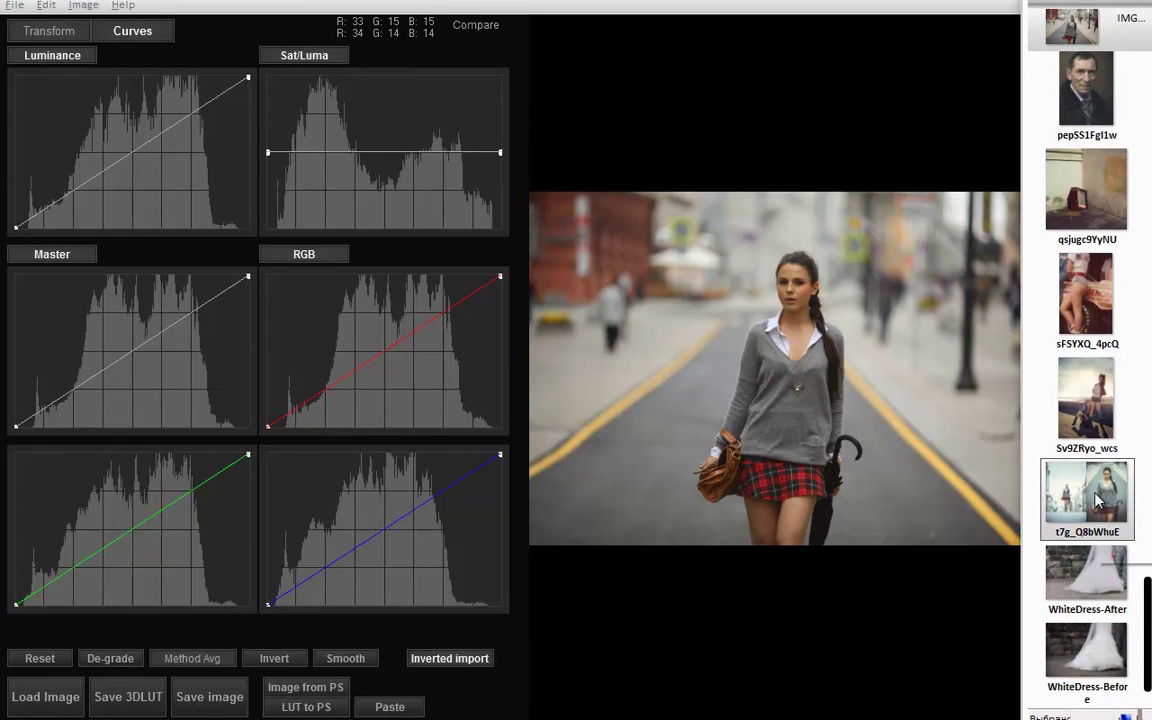
{"action": "left_click_drag", "start_coordinate": [1087, 493], "coordinate": [288, 522]}
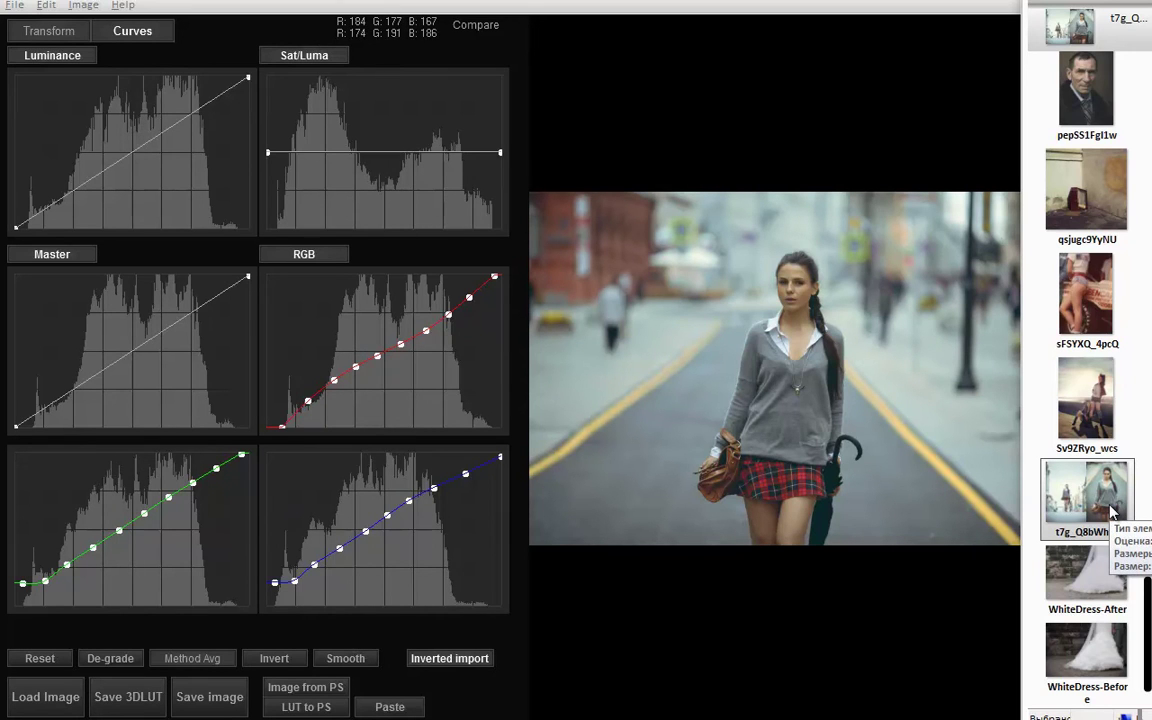
Step: Switch the import method to Equalize and import the sFSYXQ_4pcQ photo's grade
{"action": "left_click", "coordinate": [200, 660]}
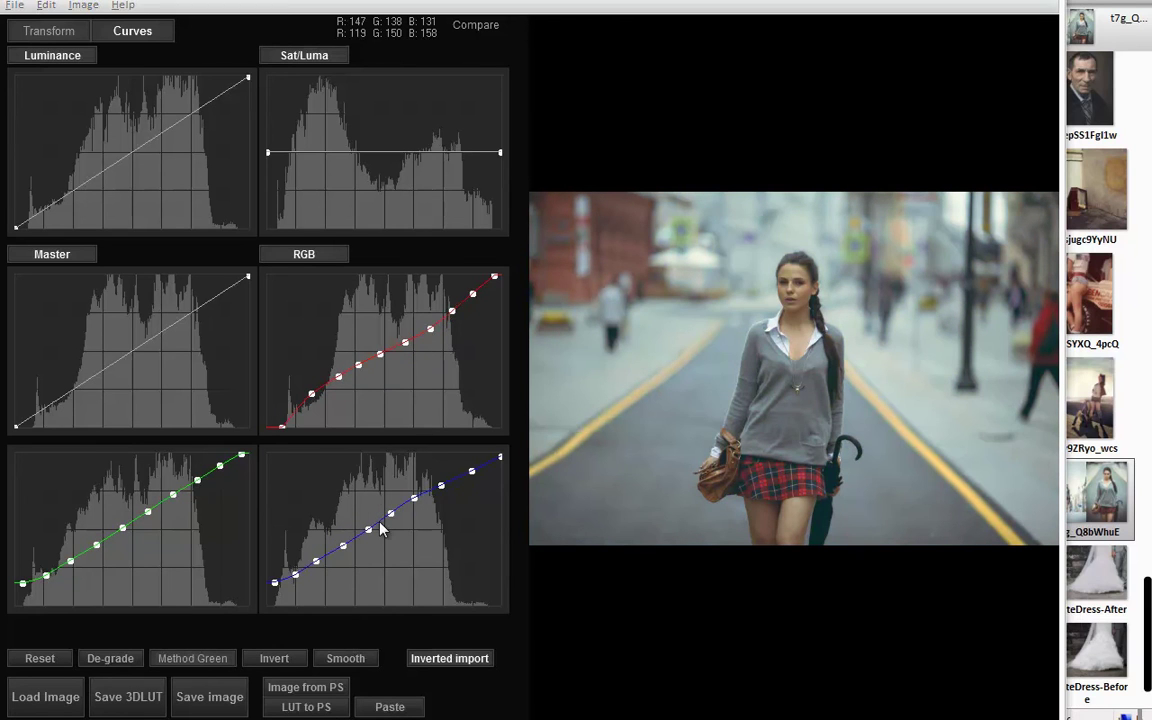
{"action": "left_click", "coordinate": [198, 658]}
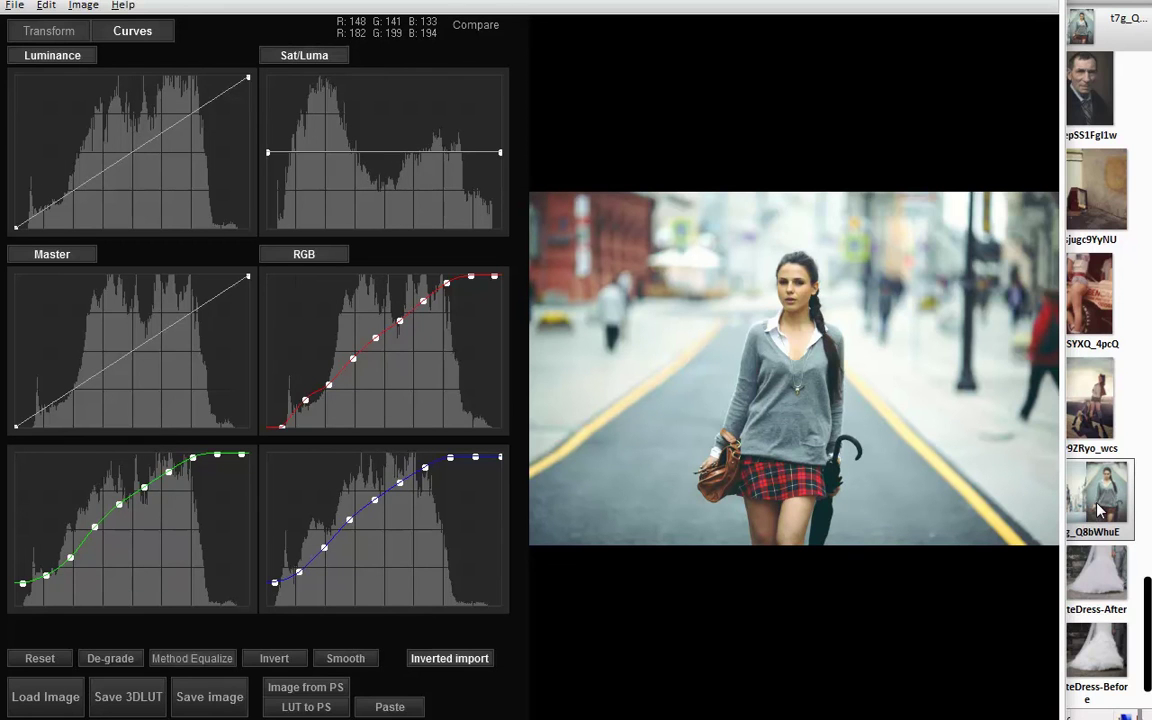
{"action": "mouse_move", "coordinate": [1095, 500]}
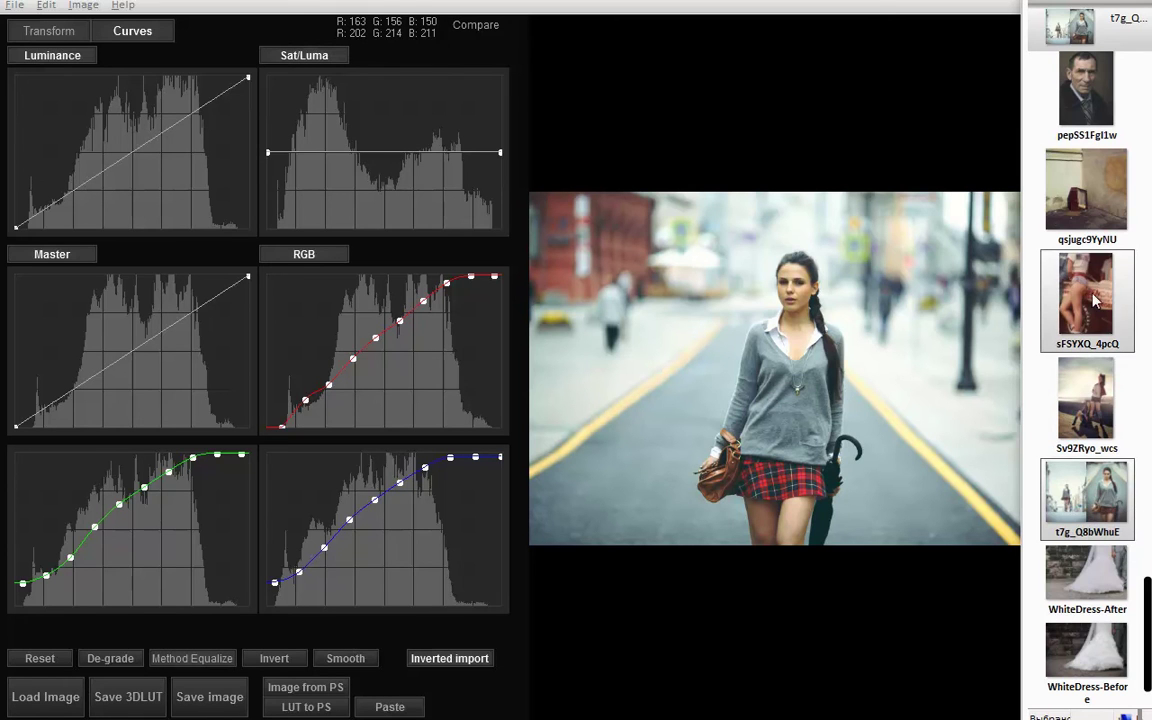
{"action": "left_click_drag", "start_coordinate": [1068, 323], "coordinate": [297, 510]}
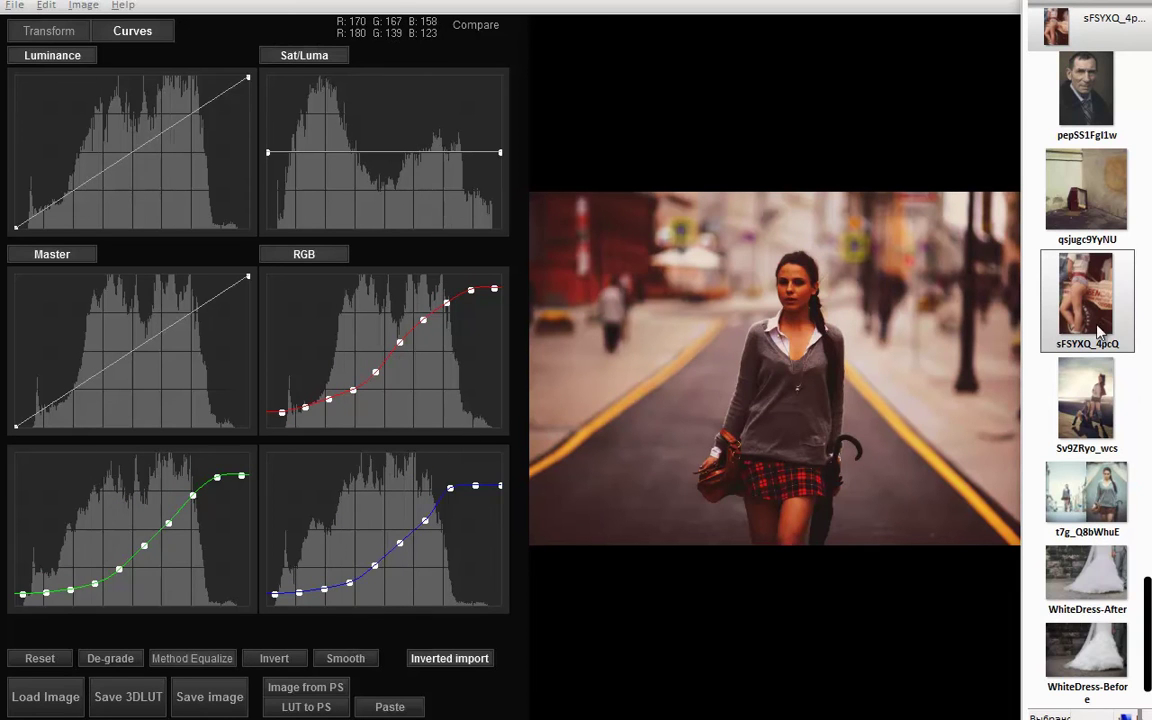
Step: Import another reference grade onto the curves and scroll the browser toward j6QKtRs9JS8
{"action": "left_click_drag", "start_coordinate": [1141, 598], "coordinate": [1145, 240]}
{"action": "left_click_drag", "start_coordinate": [1100, 370], "coordinate": [322, 558]}
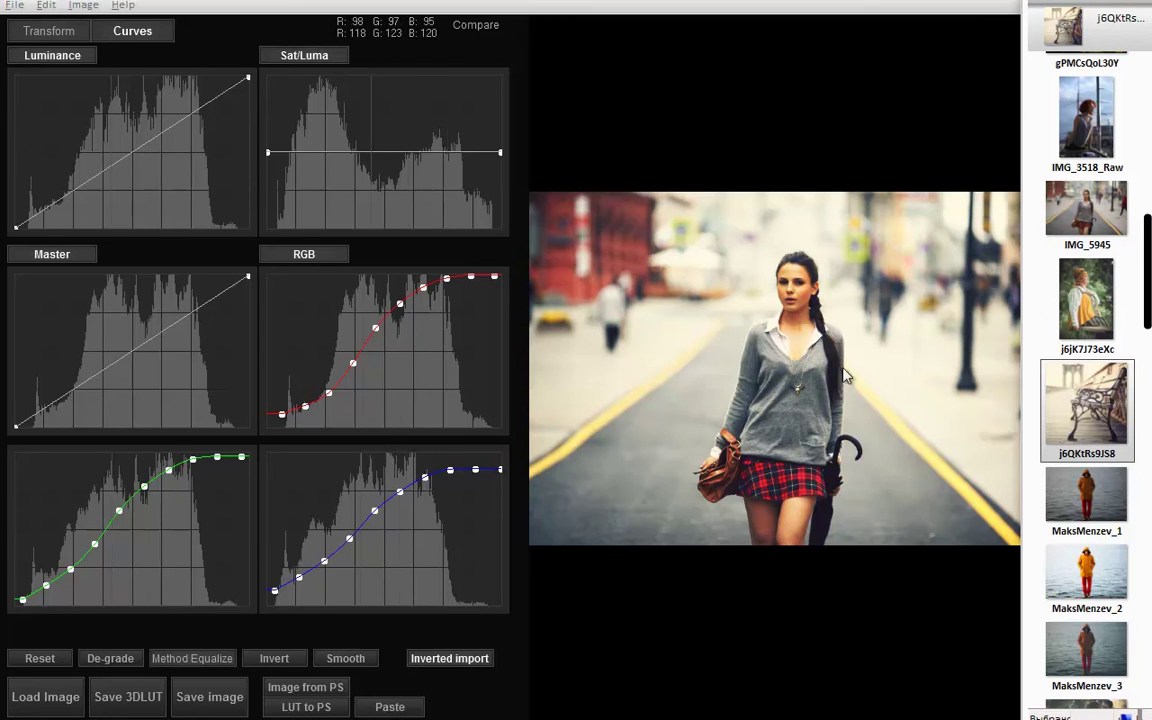
{"action": "scroll", "coordinate": [1148, 262], "scroll_direction": "up", "scroll_amount": 1}
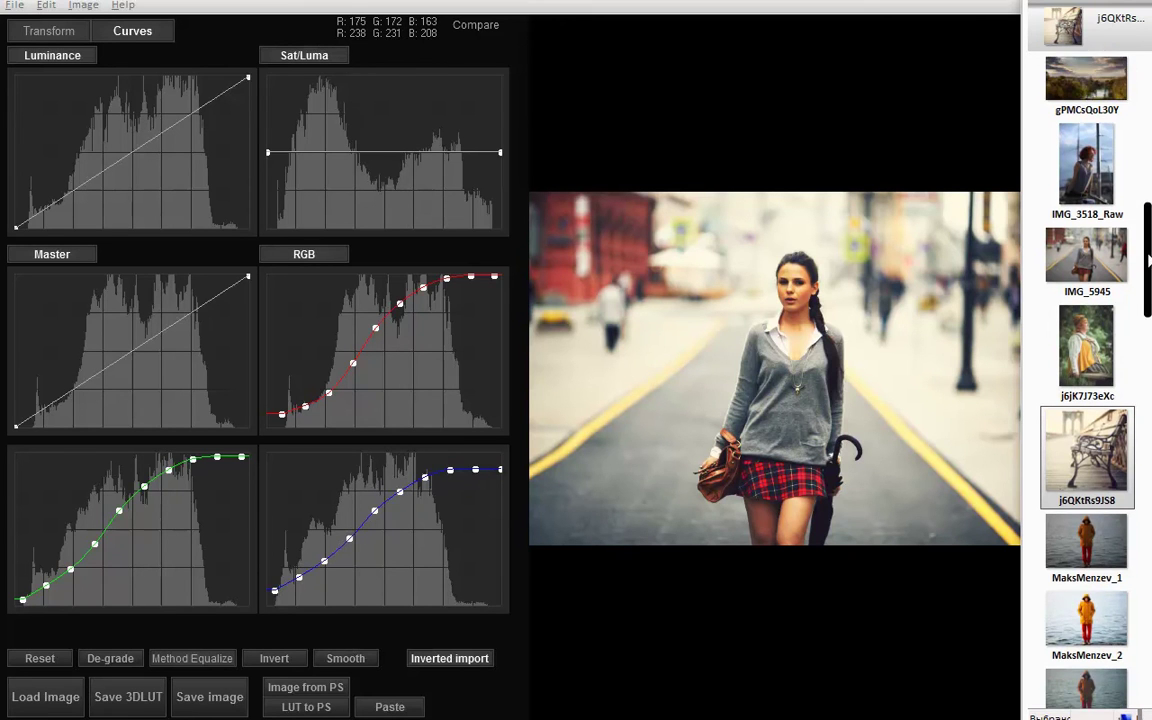
{"action": "scroll", "coordinate": [1148, 262], "scroll_direction": "down", "scroll_amount": 4}
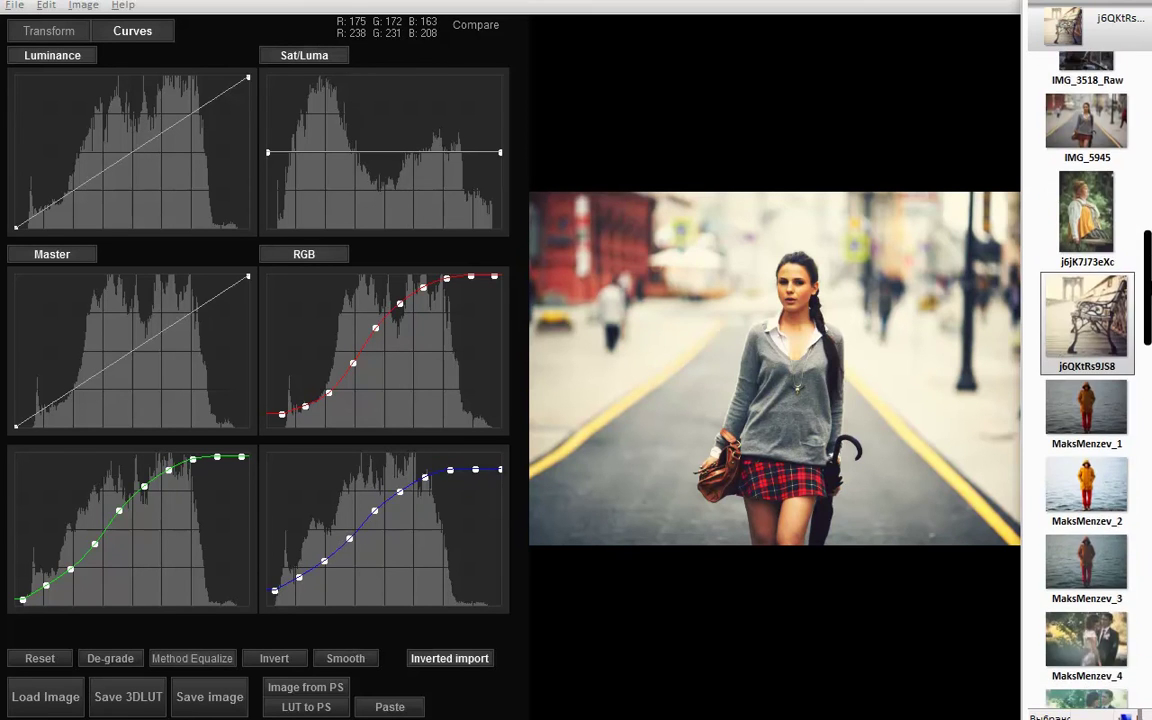
{"action": "scroll", "coordinate": [1148, 262], "scroll_direction": "down", "scroll_amount": 2}
{"action": "scroll", "coordinate": [1148, 262], "scroll_direction": "down", "scroll_amount": 15}
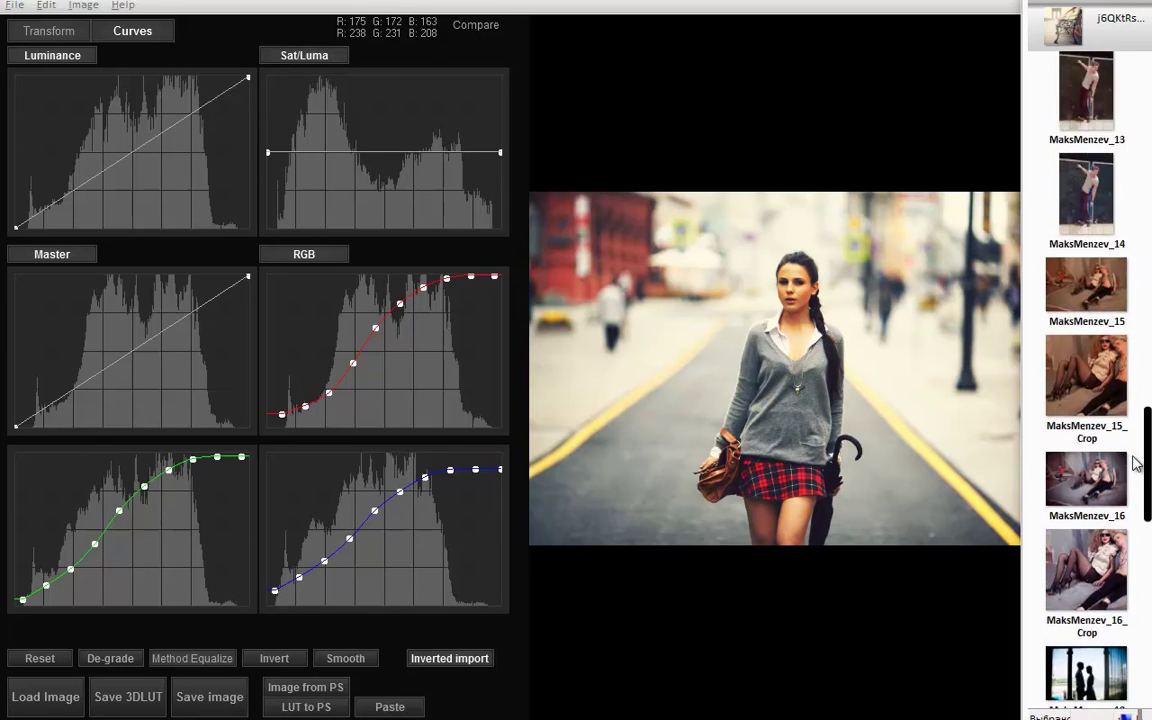
{"action": "left_click", "coordinate": [1096, 487]}
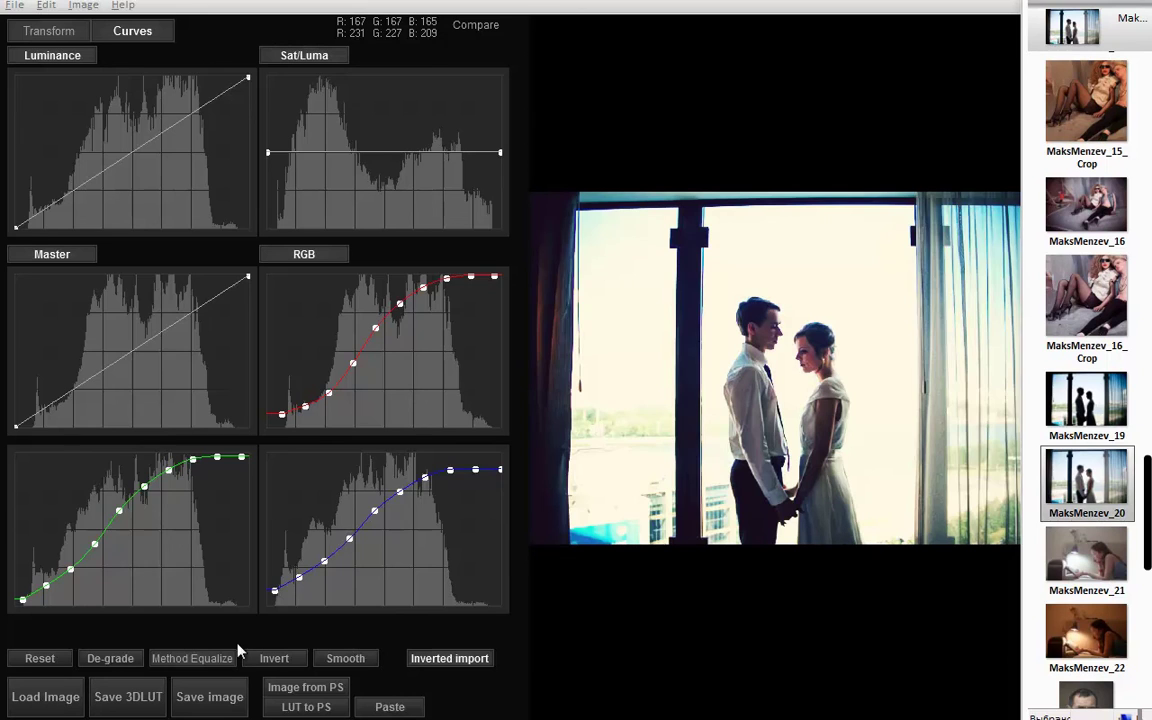
{"action": "left_click", "coordinate": [40, 659]}
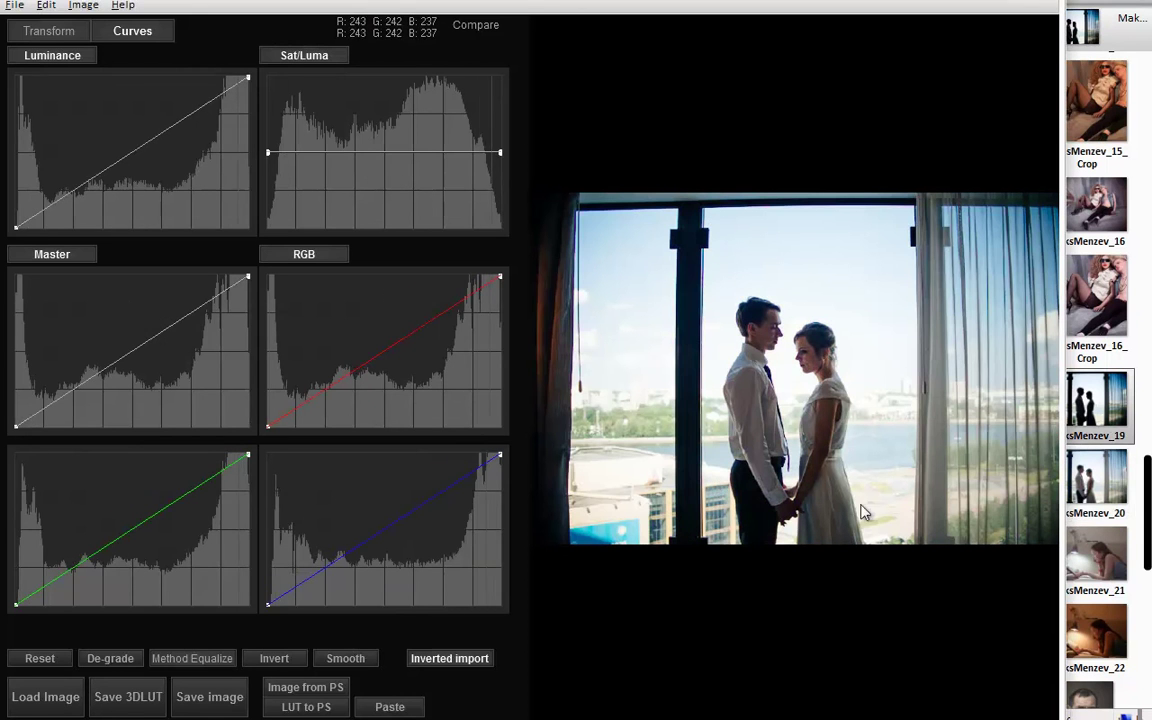
{"action": "mouse_move", "coordinate": [1096, 395]}
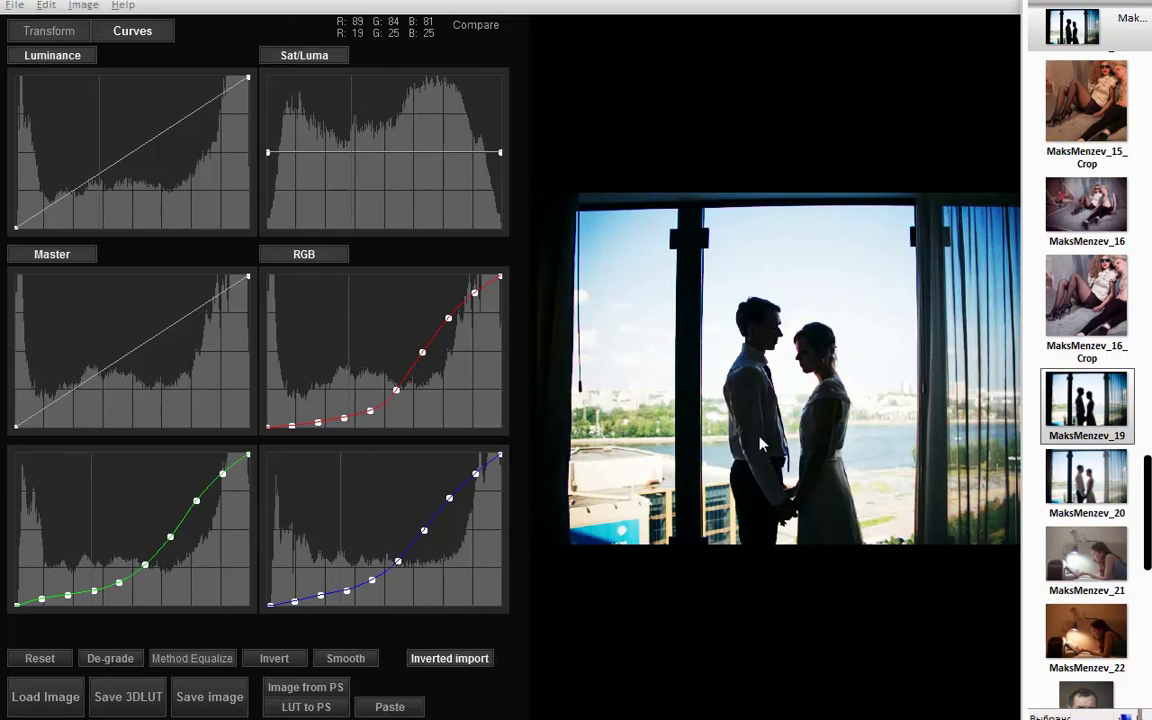
{"action": "left_click", "coordinate": [40, 658]}
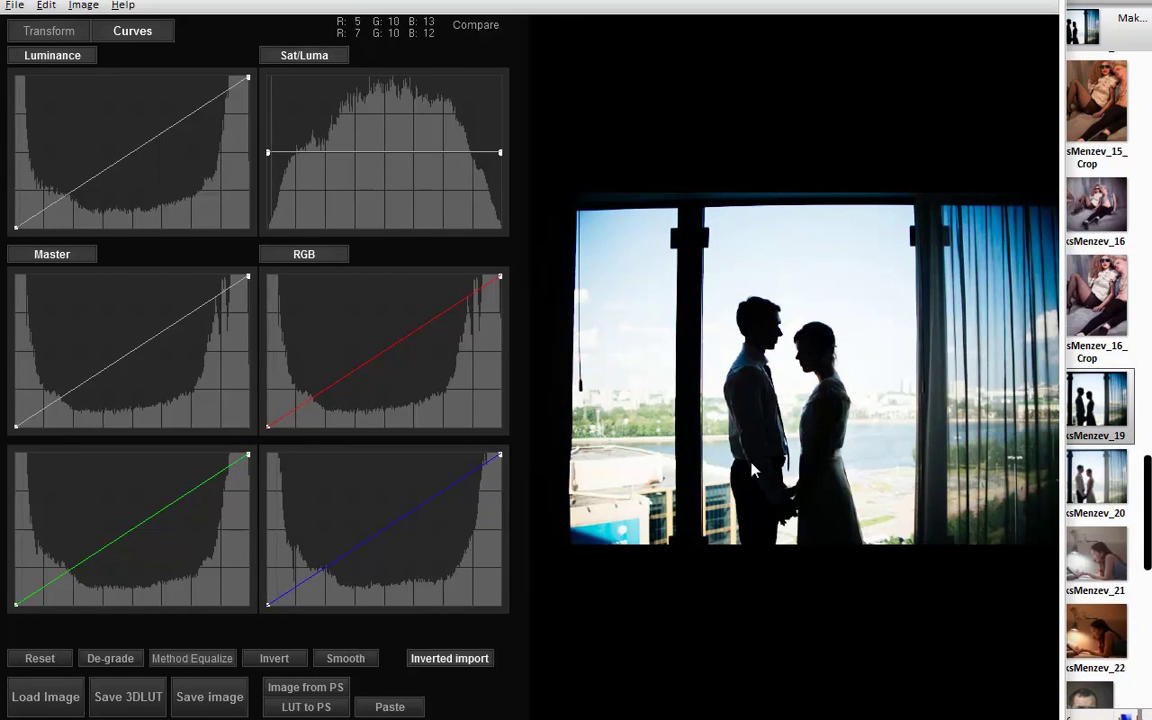
{"action": "key", "text": "Down"}
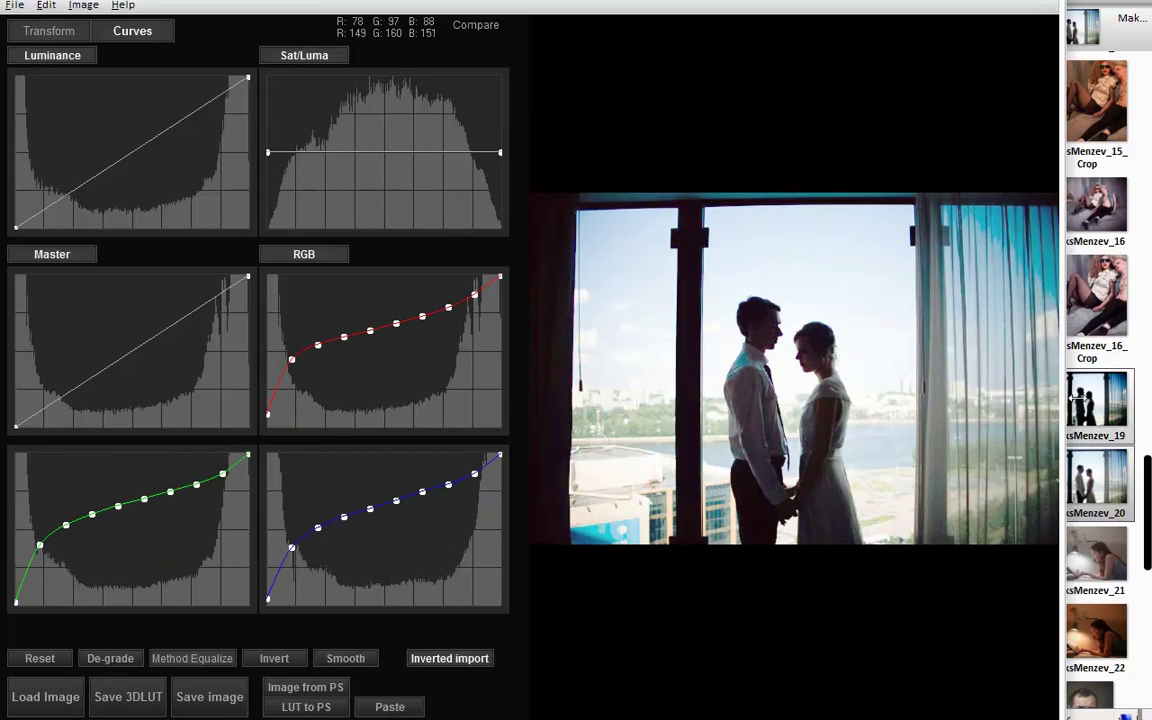
{"action": "left_click", "coordinate": [314, 256]}
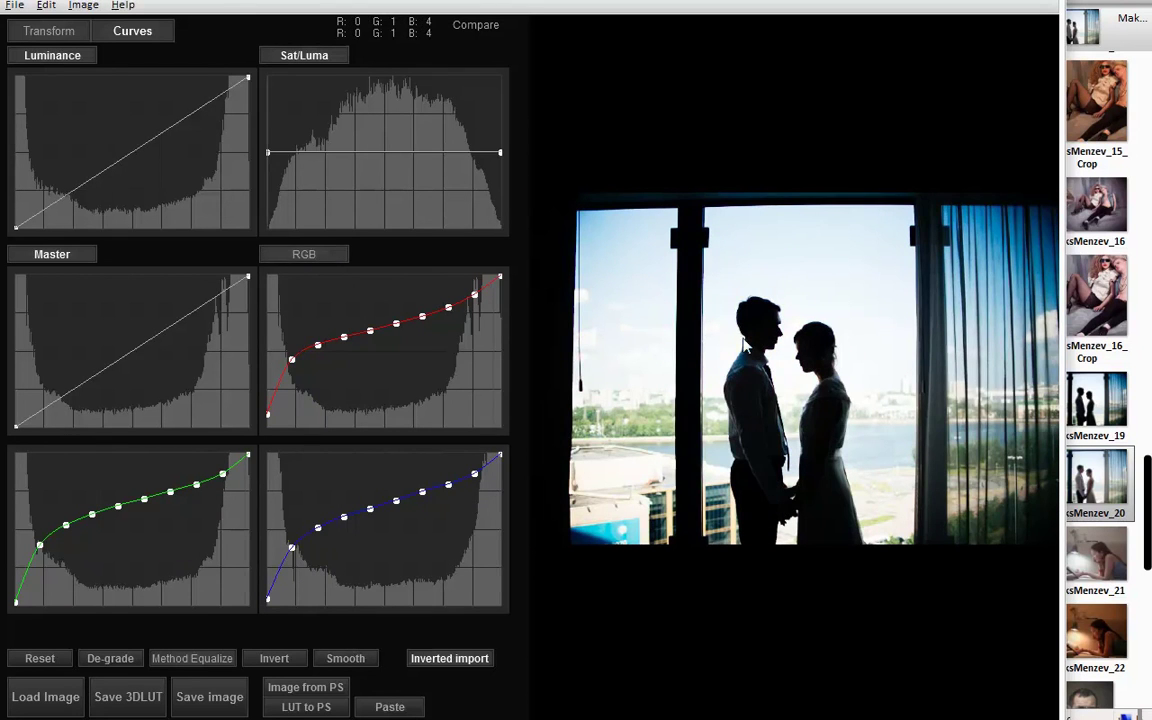
{"action": "left_click", "coordinate": [323, 258]}
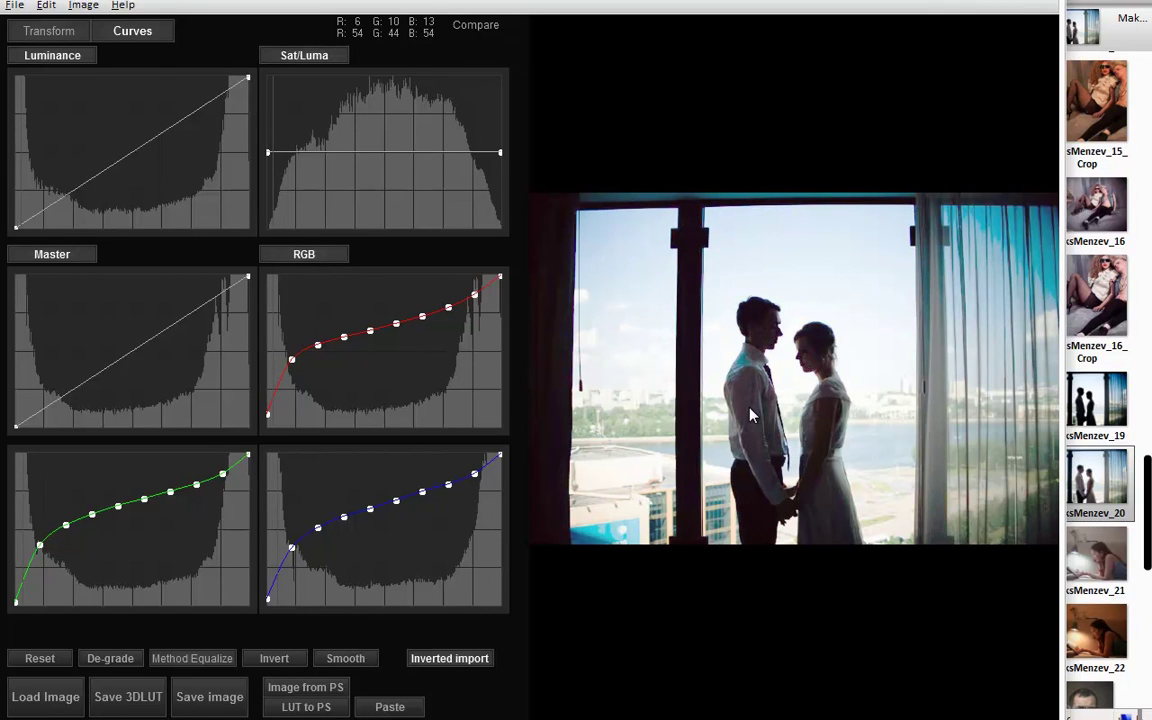
{"action": "double_click", "coordinate": [1103, 483]}
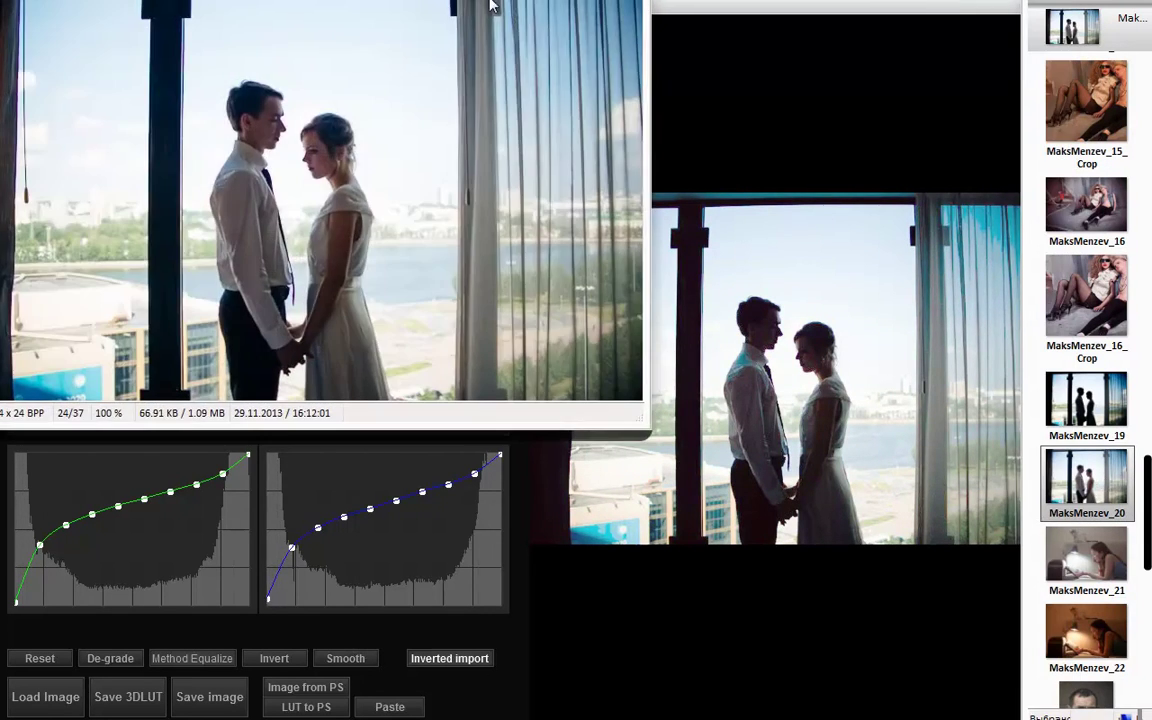
{"action": "left_click_drag", "start_coordinate": [260, 5], "coordinate": [312, 100]}
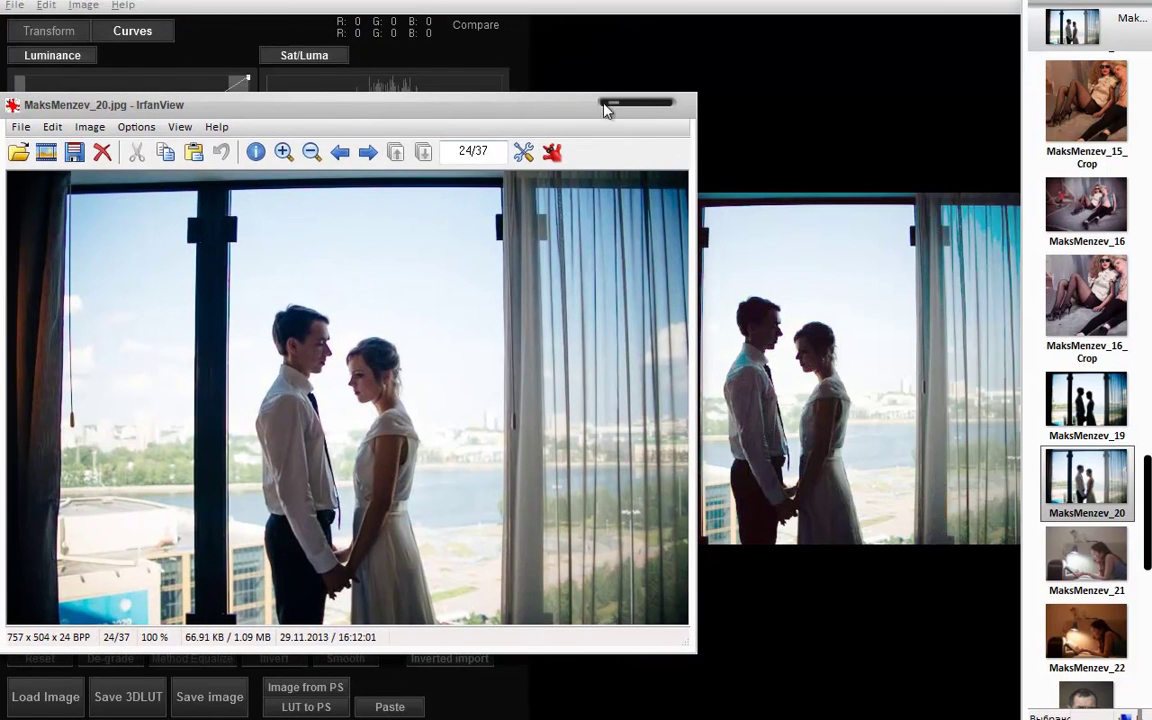
{"action": "left_click", "coordinate": [666, 106]}
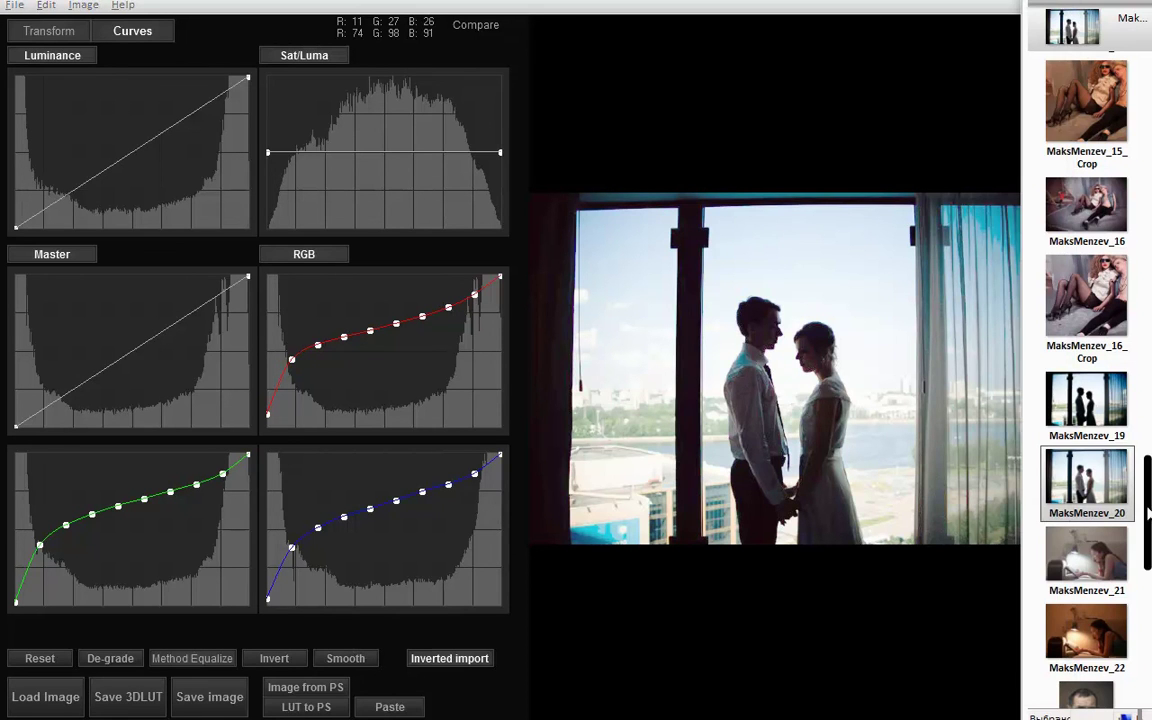
Step: Reset the curves and match them to the qsjugc9YyNU reference image
{"action": "left_click_drag", "start_coordinate": [1146, 513], "coordinate": [1143, 611]}
{"action": "left_click_drag", "start_coordinate": [1090, 520], "coordinate": [340, 233]}
{"action": "left_click", "coordinate": [40, 655]}
{"action": "scroll", "coordinate": [1087, 590], "scroll_direction": "up", "scroll_amount": 3}
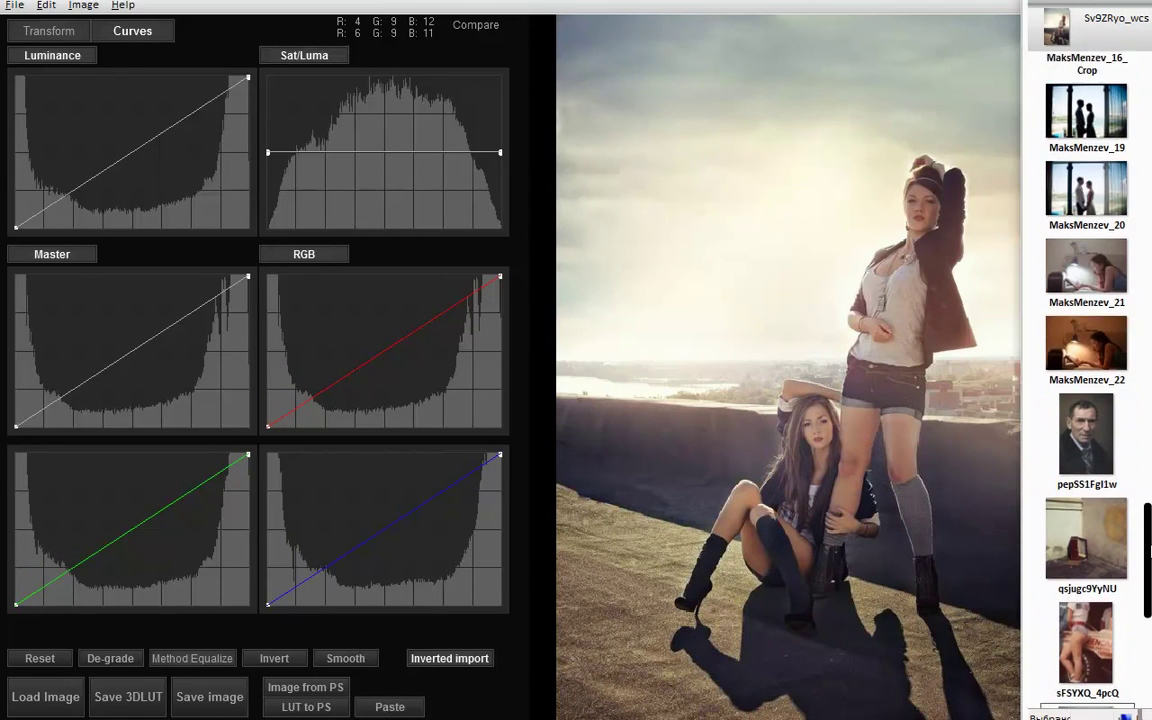
{"action": "left_click_drag", "start_coordinate": [1087, 603], "coordinate": [348, 535]}
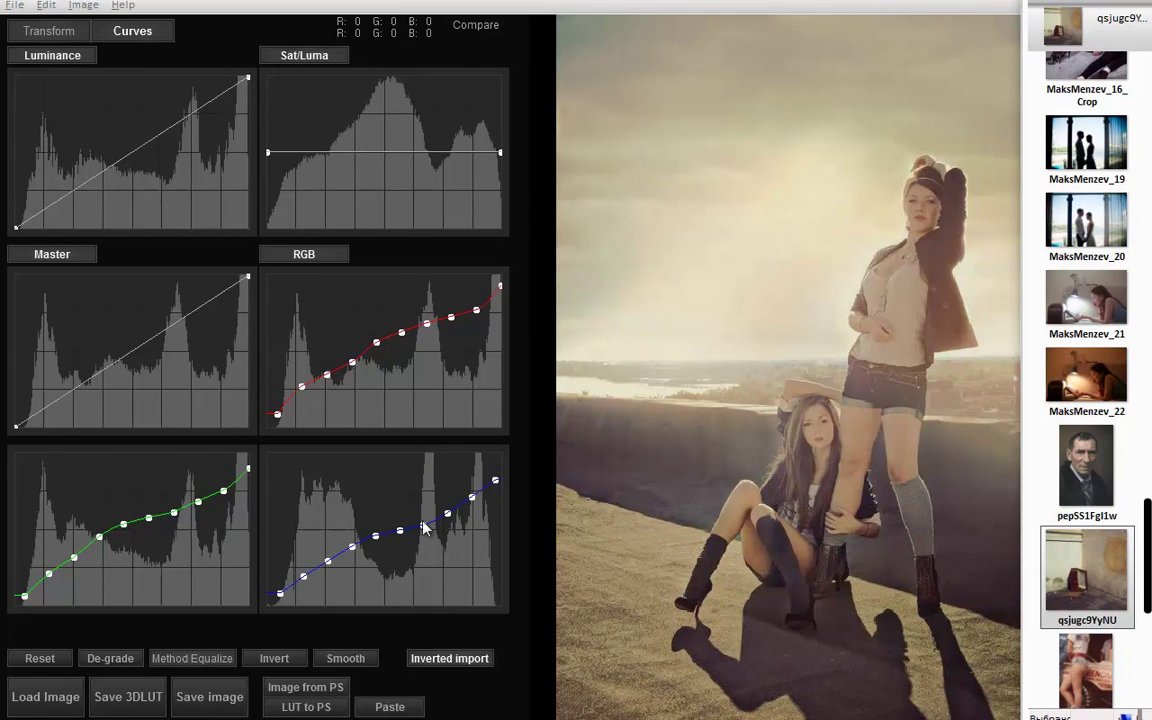
{"action": "left_click", "coordinate": [313, 250]}
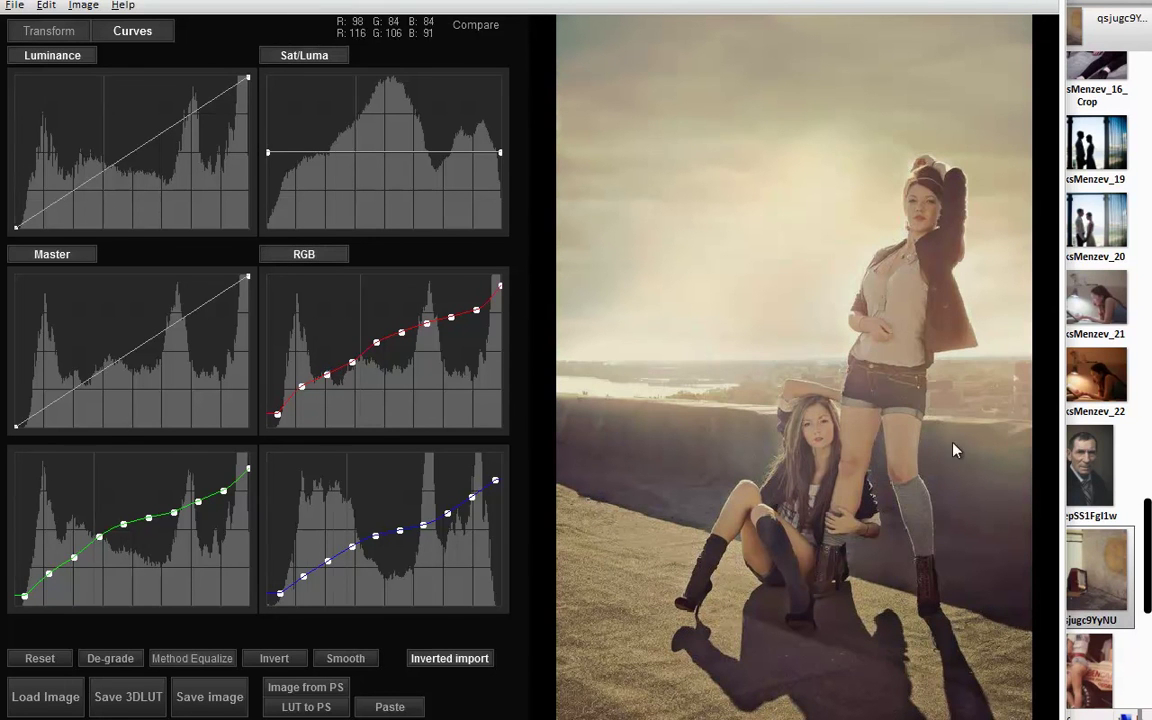
Step: Load the sFSYXQ_4pcQ car photo, reset the curves, and apply the t7g_Q8bWhuE grade
{"action": "left_click", "coordinate": [1148, 540]}
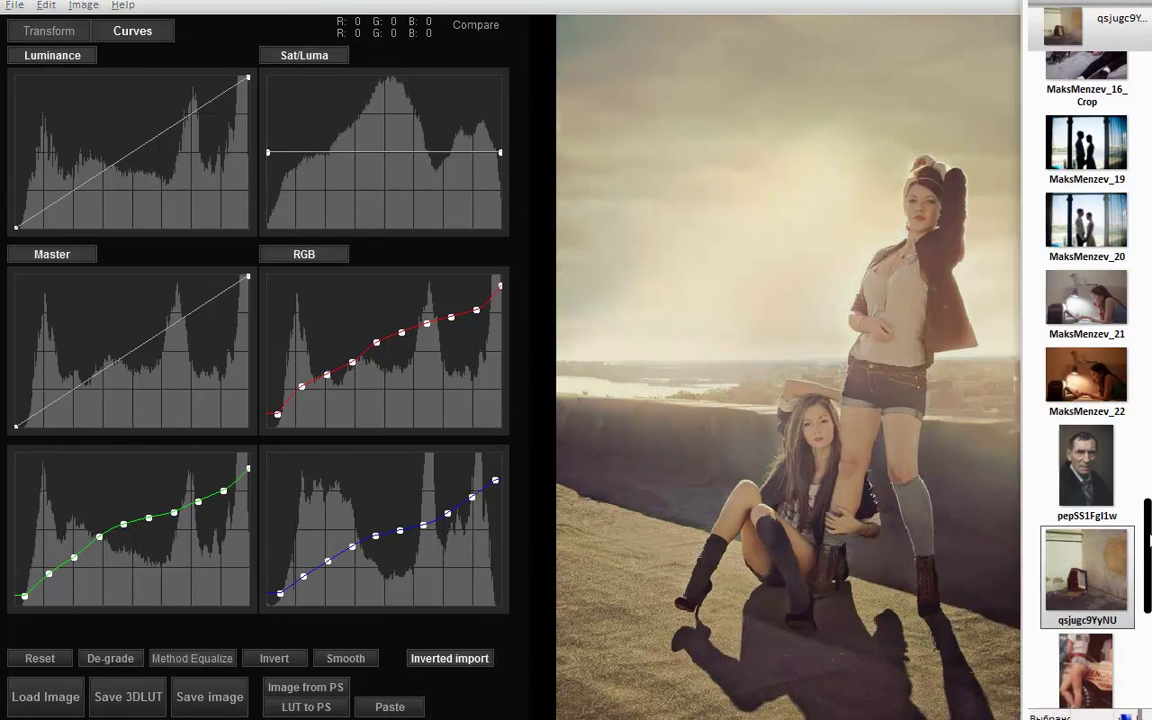
{"action": "scroll", "coordinate": [1100, 500], "scroll_direction": "down", "scroll_amount": 3}
{"action": "left_click", "coordinate": [1086, 460]}
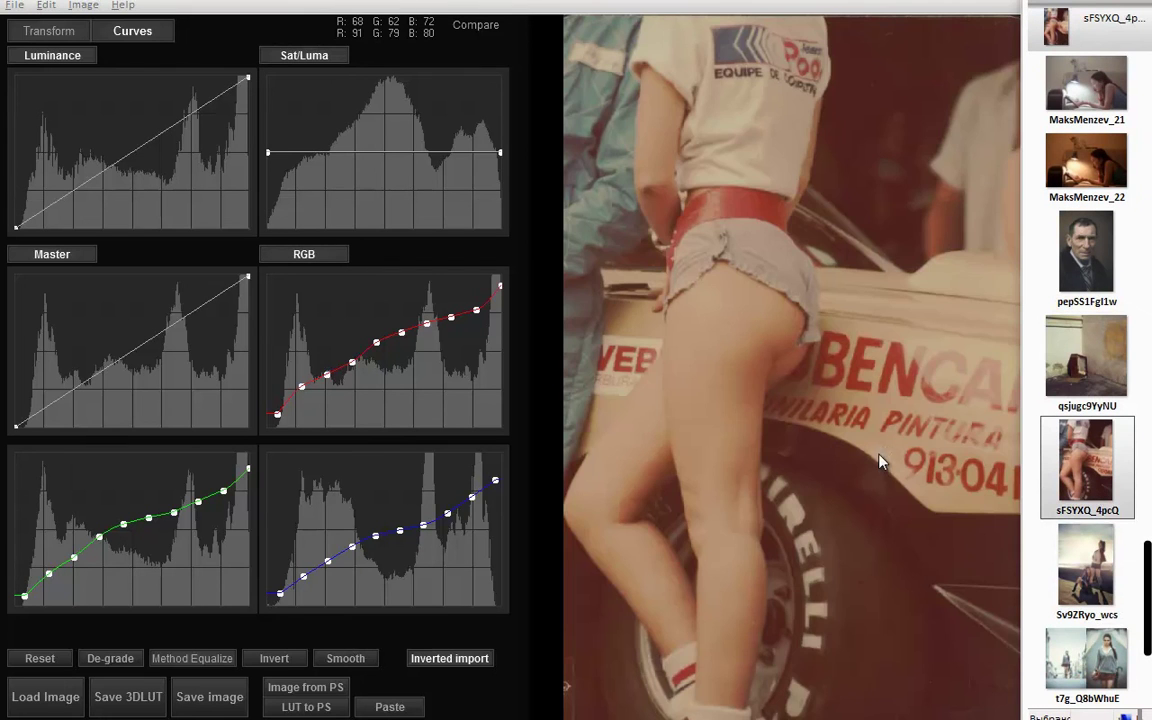
{"action": "left_click", "coordinate": [36, 658]}
{"action": "scroll", "coordinate": [1086, 500], "scroll_direction": "down", "scroll_amount": 1}
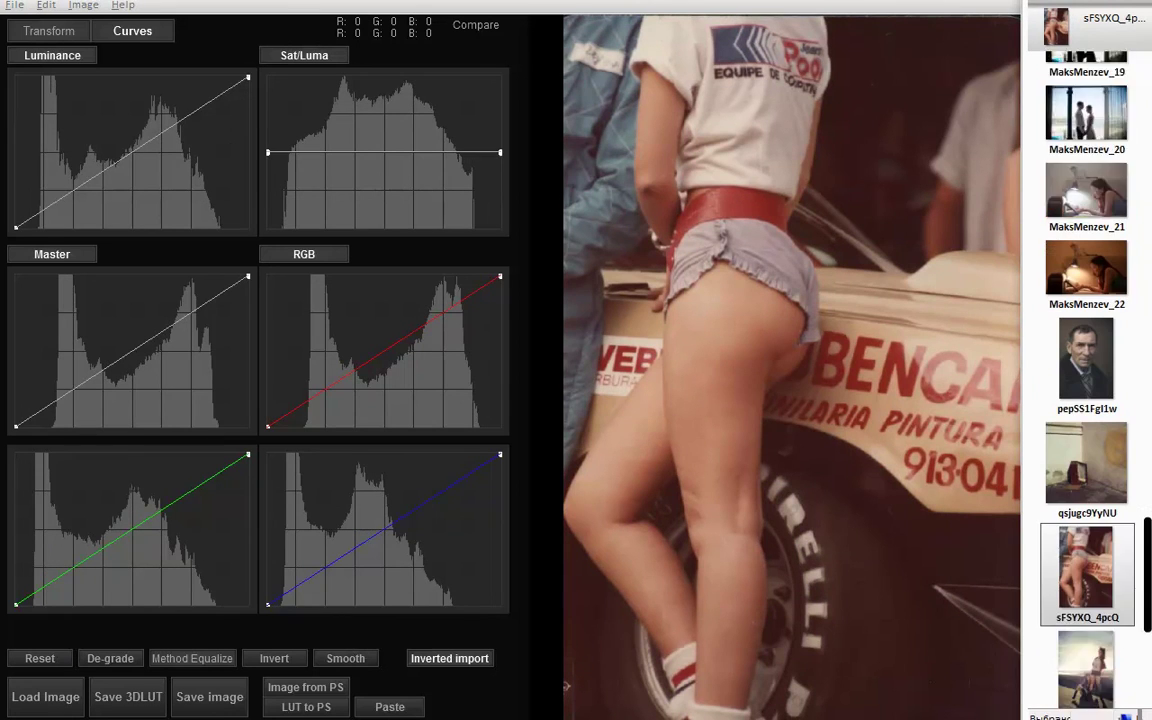
{"action": "left_click", "coordinate": [1086, 595]}
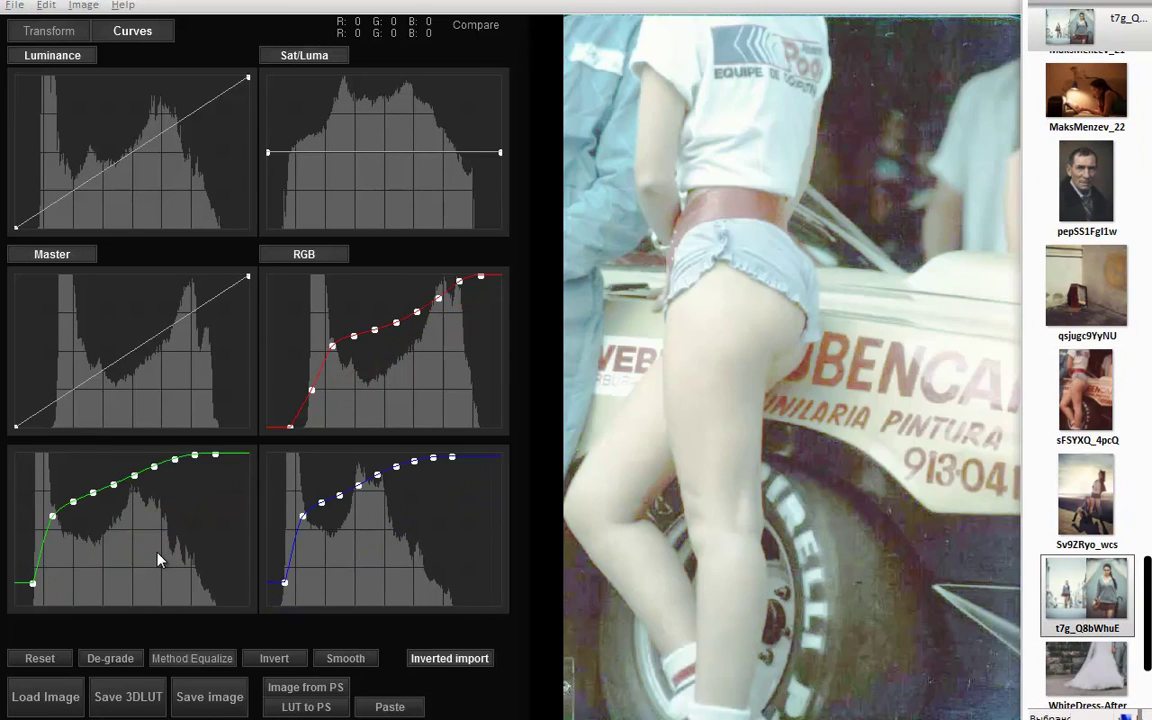
{"action": "scroll", "coordinate": [1138, 543], "scroll_direction": "up", "scroll_amount": 3}
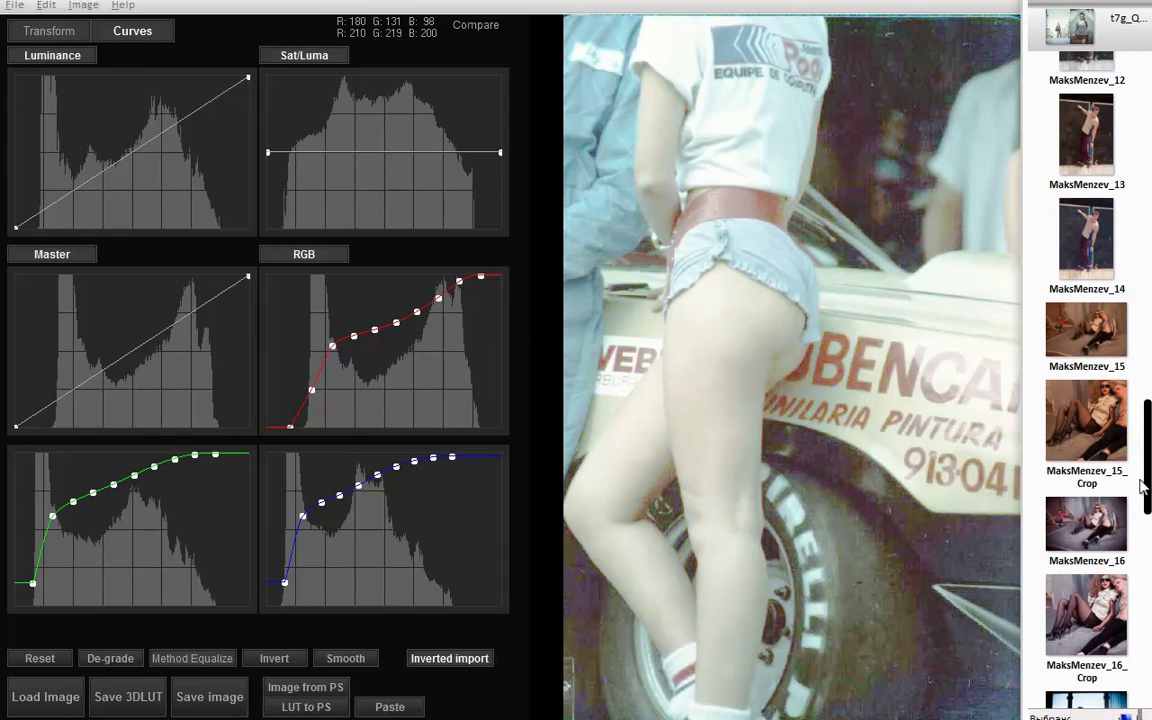
{"action": "left_click", "coordinate": [1088, 530]}
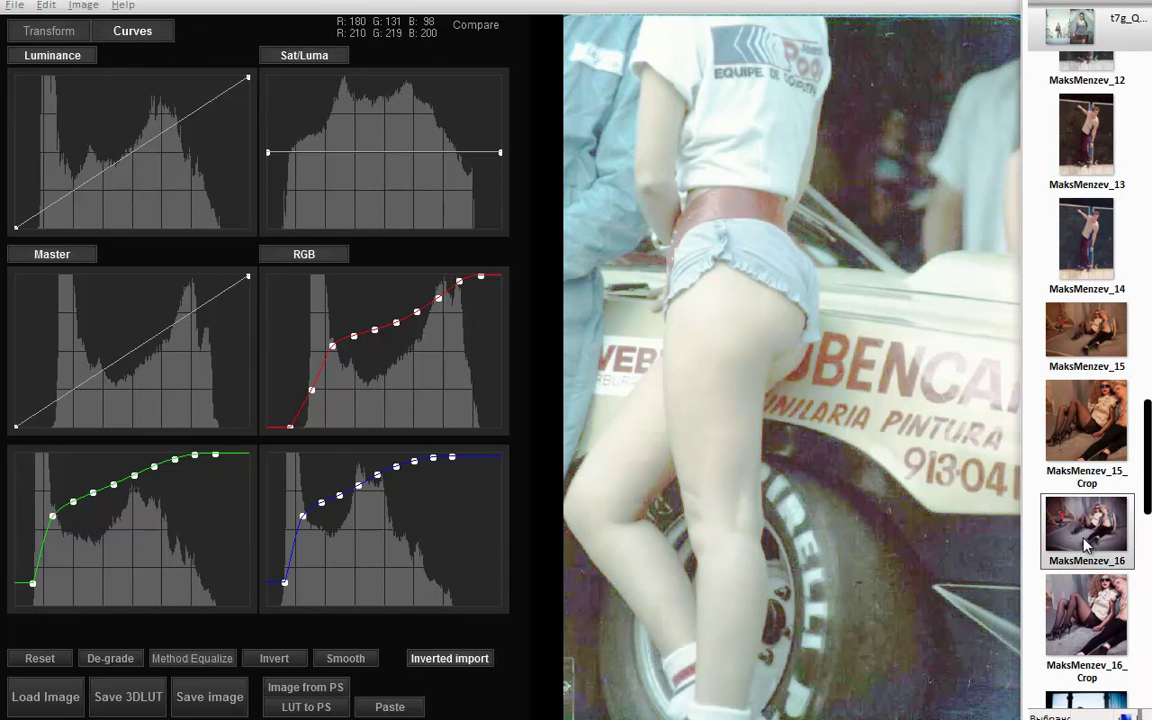
{"action": "left_click_drag", "start_coordinate": [1088, 530], "coordinate": [818, 492]}
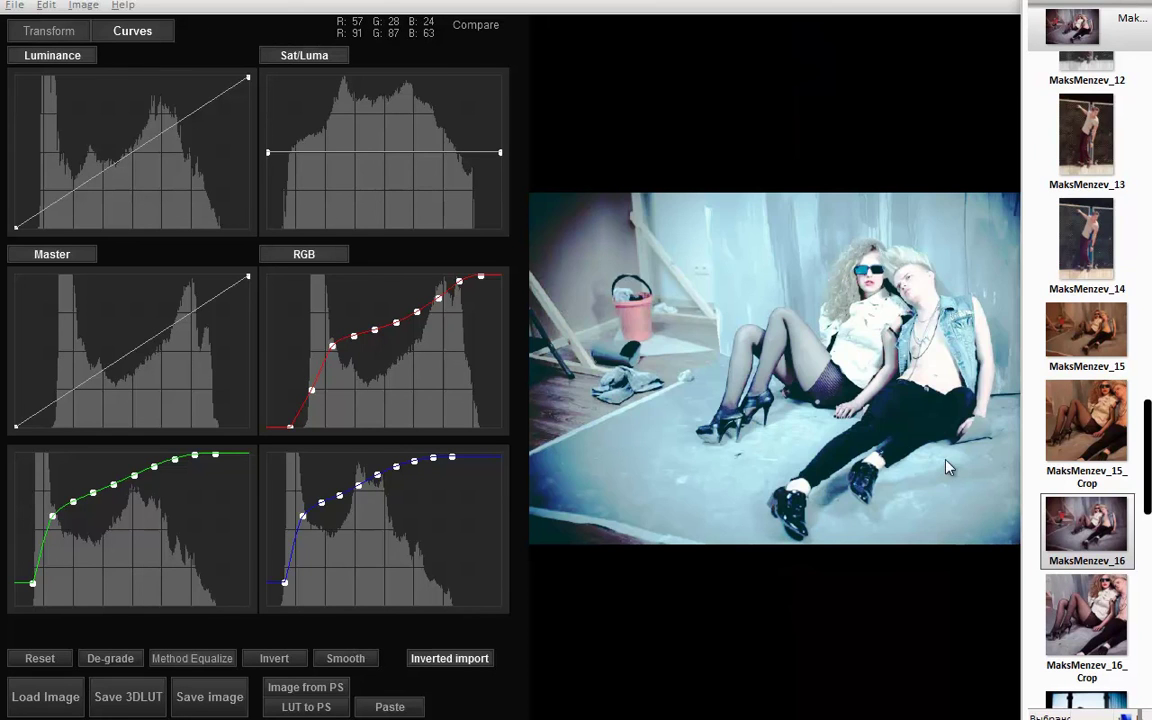
{"action": "left_click", "coordinate": [42, 658]}
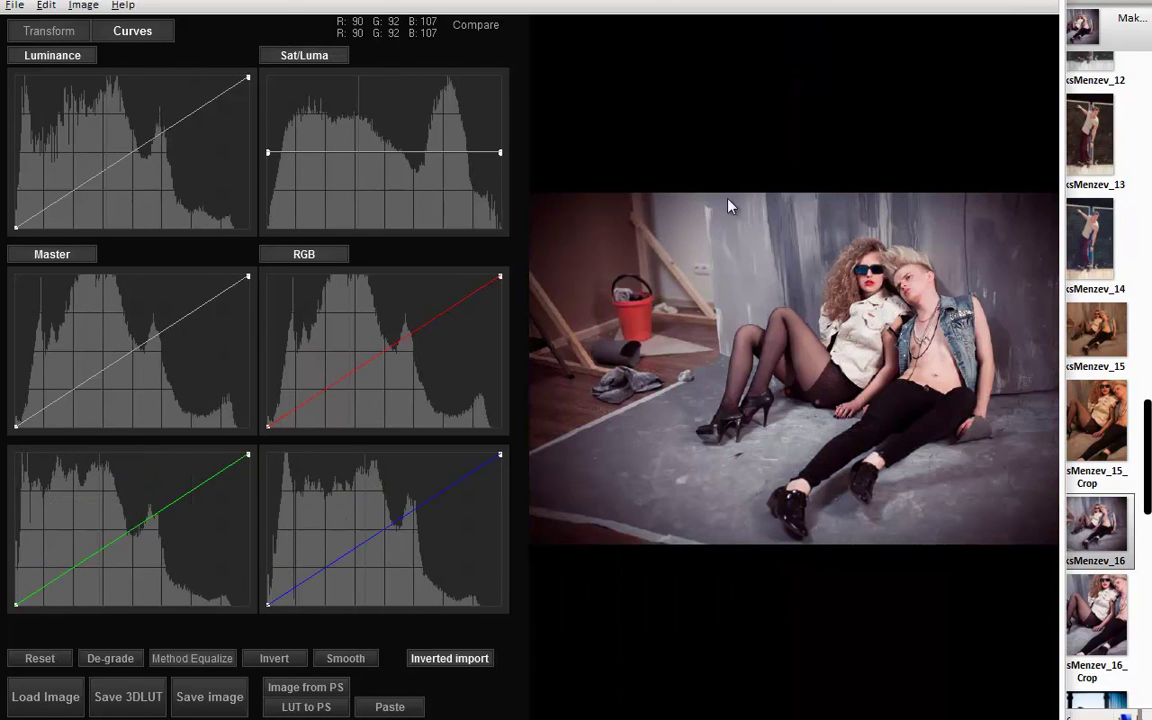
Step: Compare warm MaksMenzev_15 with MaksMenzev_16, then paste MaksMenzev_16's cool grade onto it
{"action": "left_click_drag", "start_coordinate": [1080, 328], "coordinate": [786, 345]}
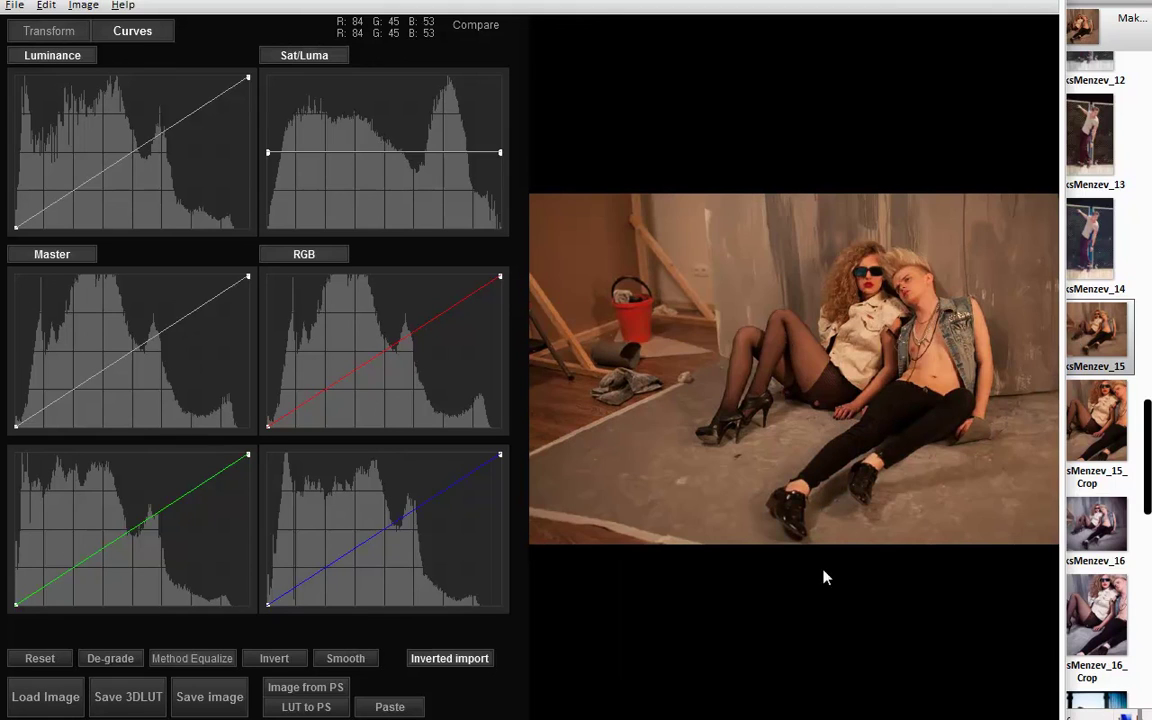
{"action": "left_click_drag", "start_coordinate": [1096, 524], "coordinate": [738, 409]}
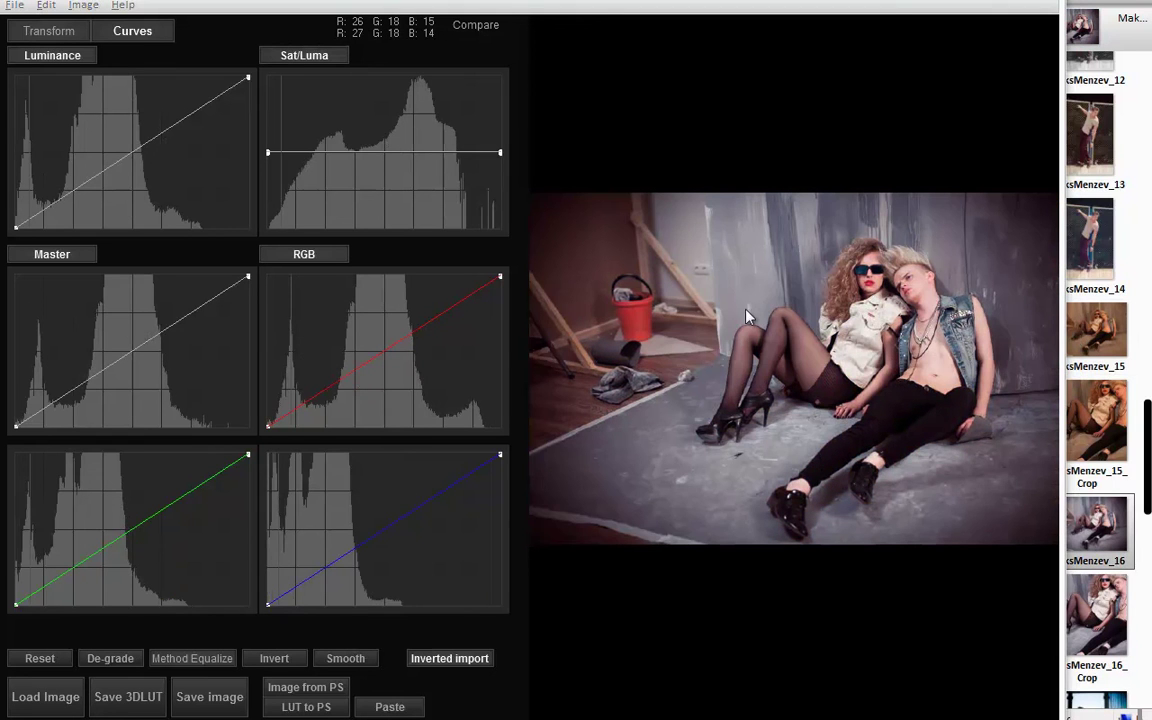
{"action": "left_click", "coordinate": [1102, 352]}
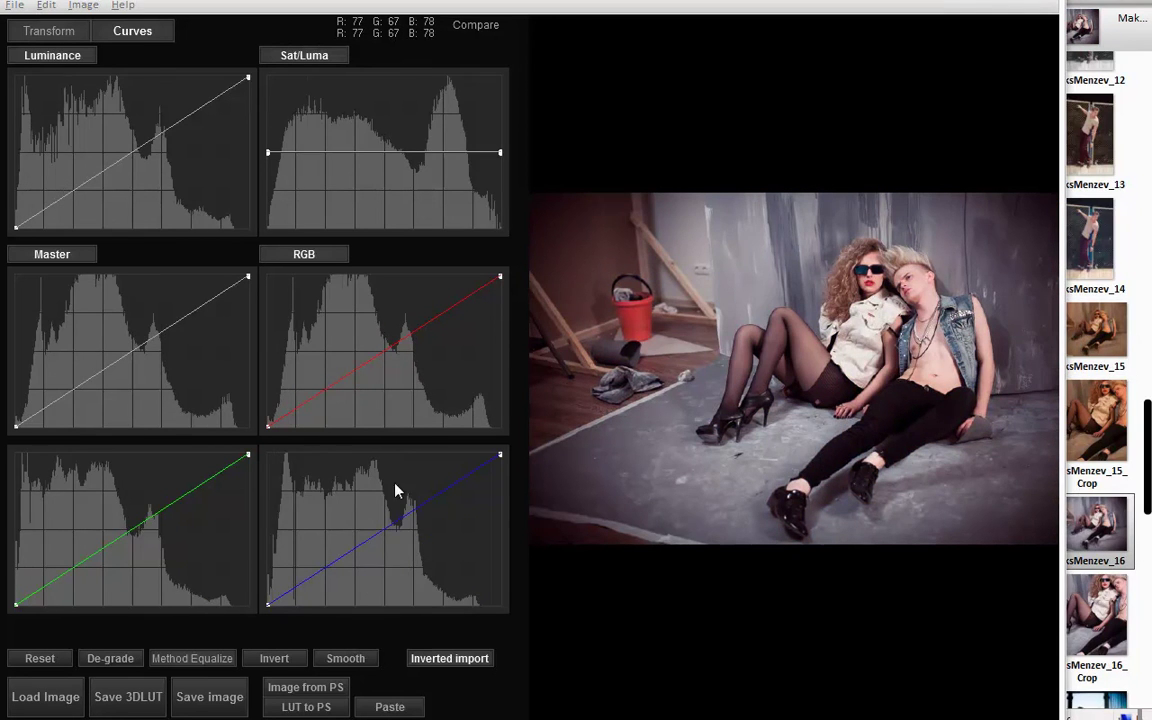
{"action": "mouse_move", "coordinate": [1090, 345]}
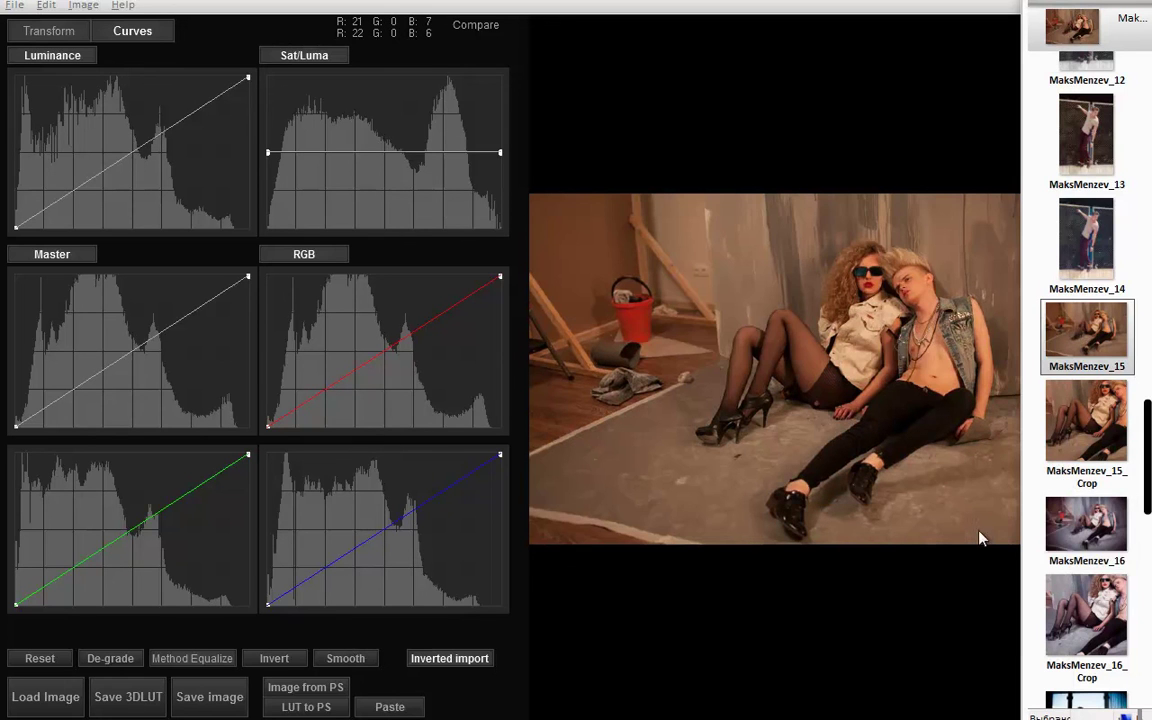
{"action": "left_click", "coordinate": [1085, 525]}
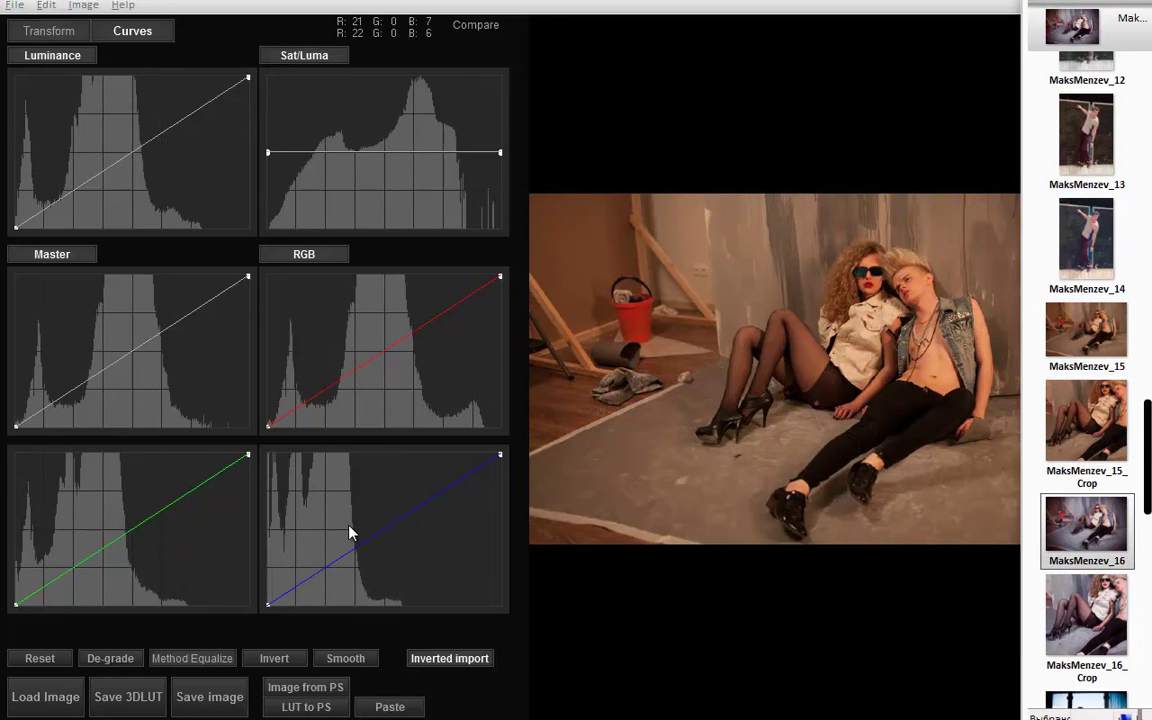
{"action": "key", "text": "ctrl+v"}
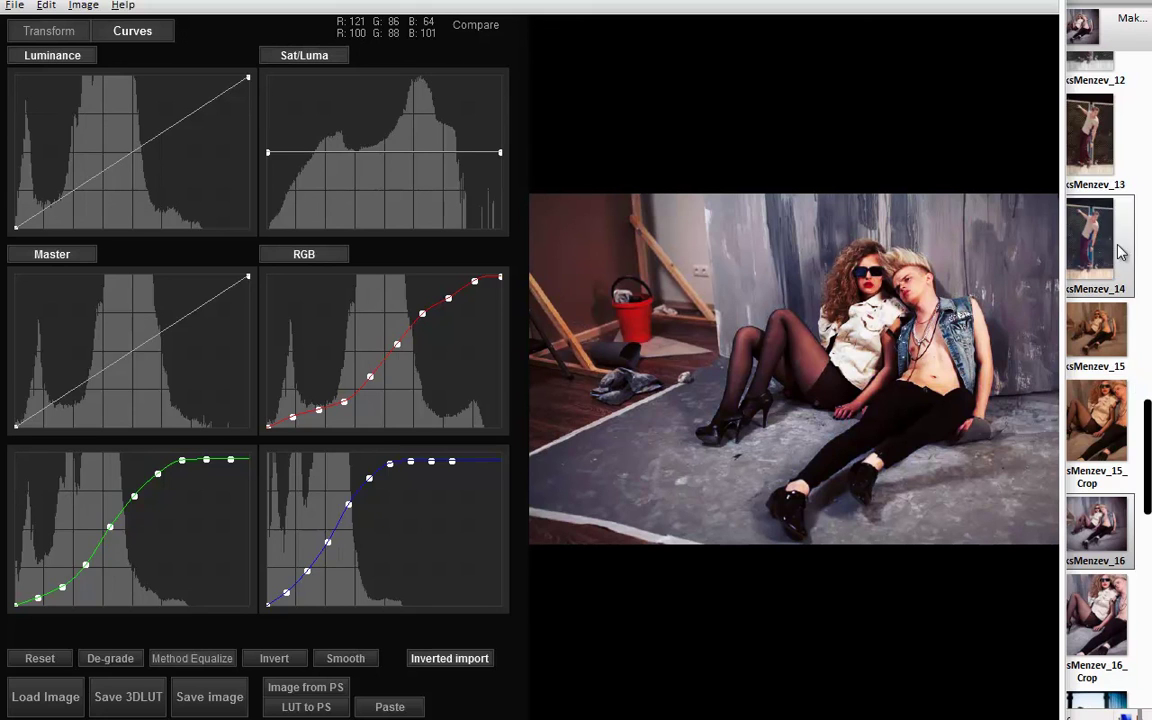
{"action": "left_click", "coordinate": [1097, 452]}
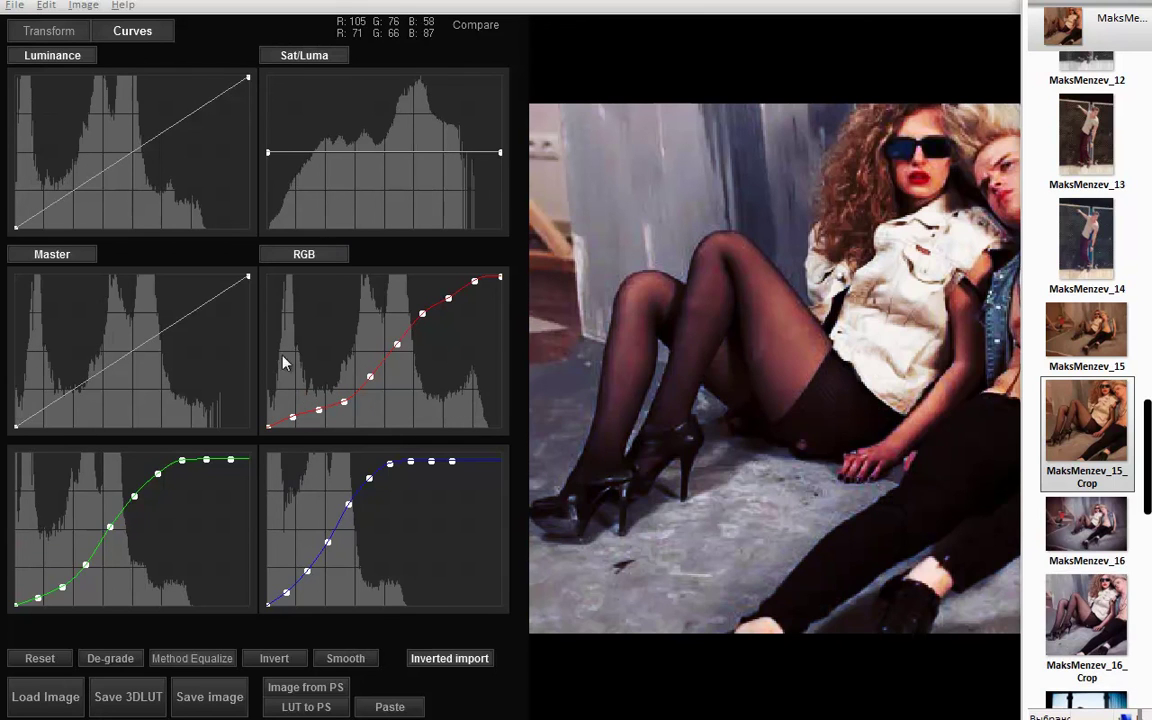
{"action": "left_click", "coordinate": [39, 658]}
{"action": "left_click_drag", "start_coordinate": [1097, 612], "coordinate": [918, 590]}
{"action": "left_click_drag", "start_coordinate": [257, 556], "coordinate": [190, 558]}
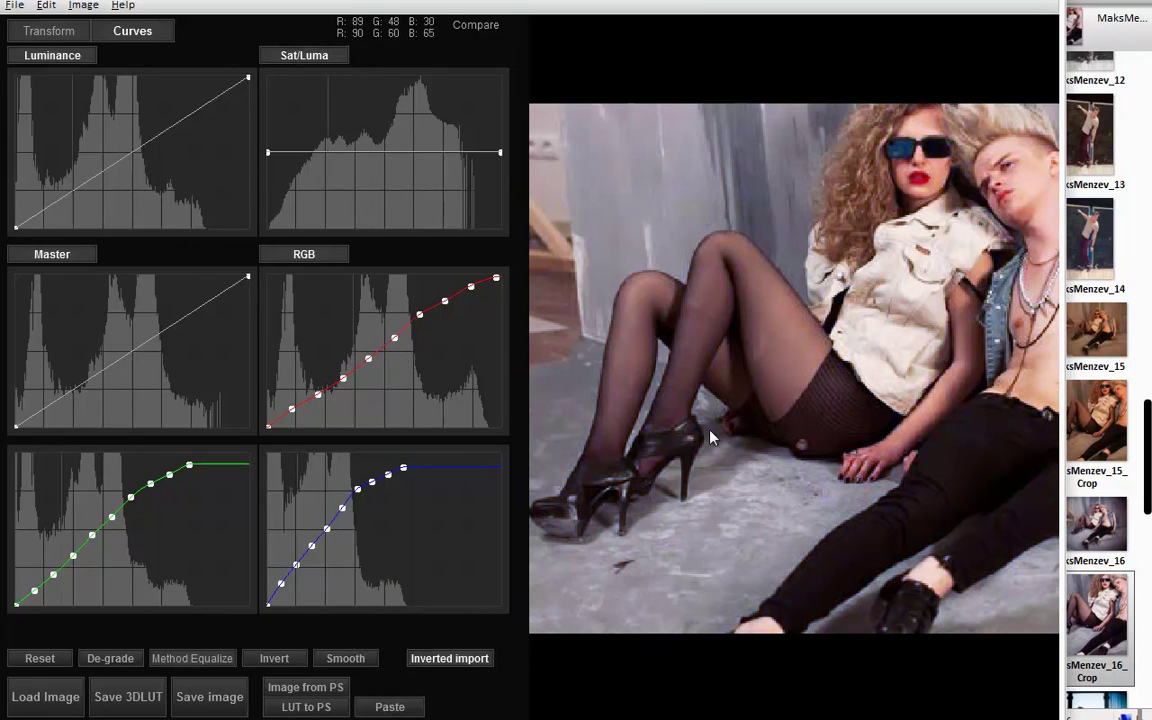
{"action": "left_click_drag", "start_coordinate": [1097, 330], "coordinate": [737, 385]}
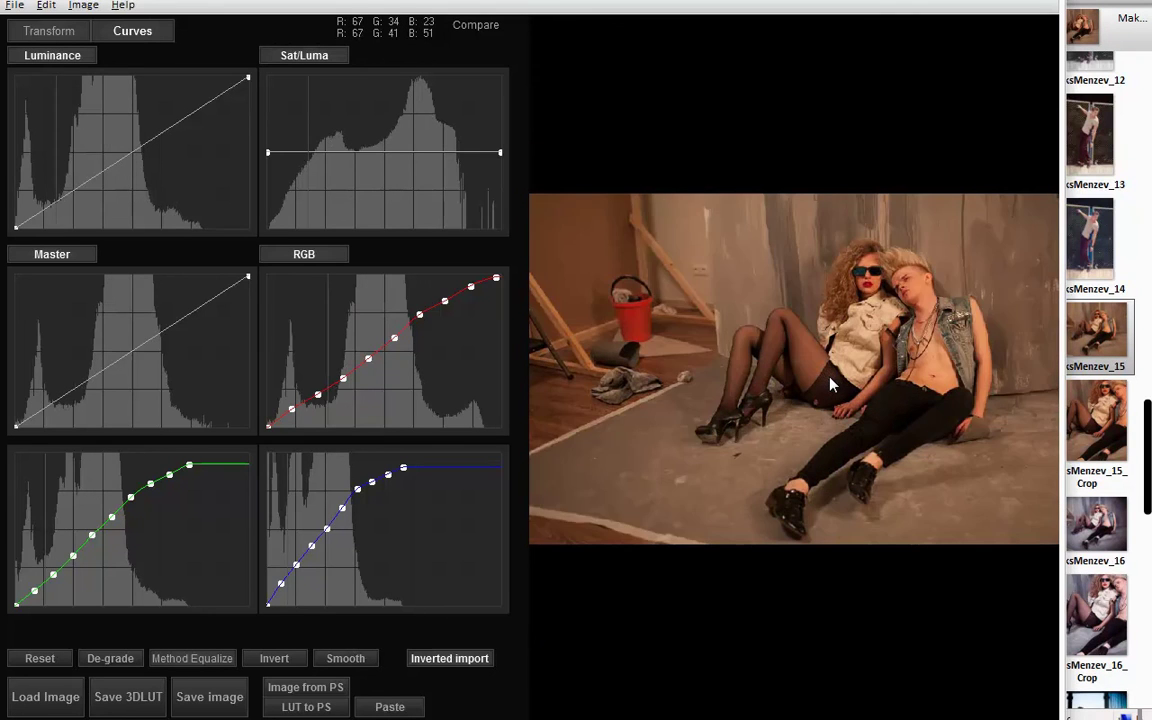
{"action": "left_click", "coordinate": [309, 261]}
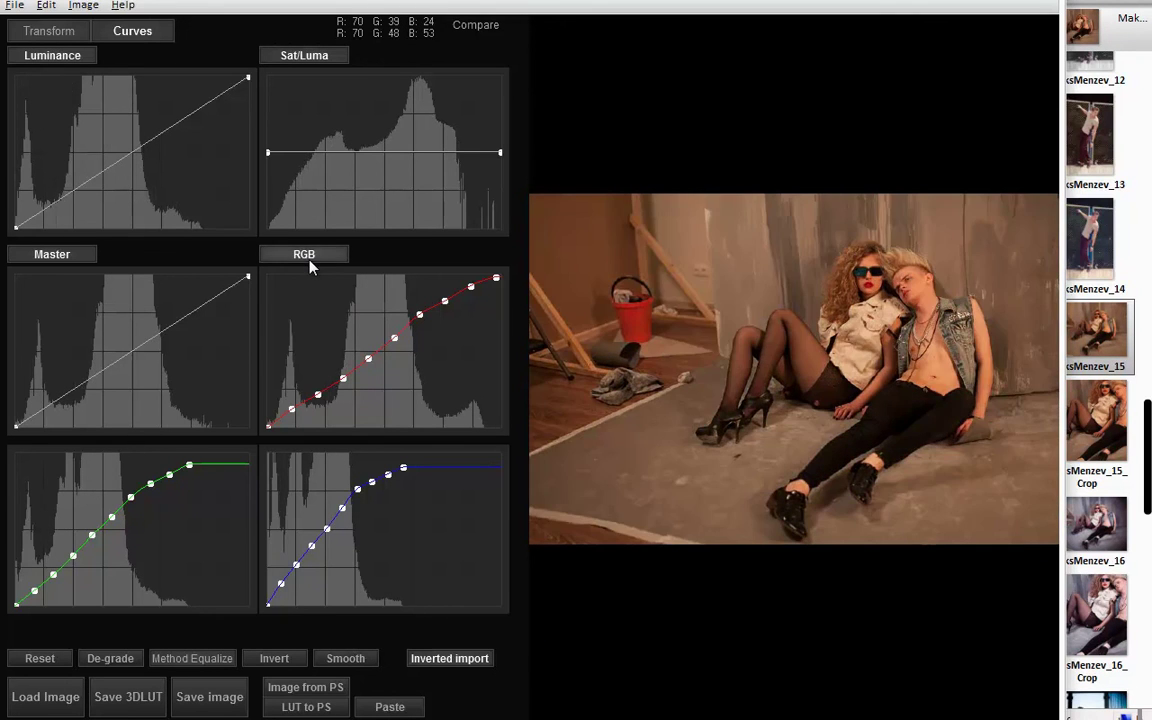
{"action": "left_click", "coordinate": [1098, 538]}
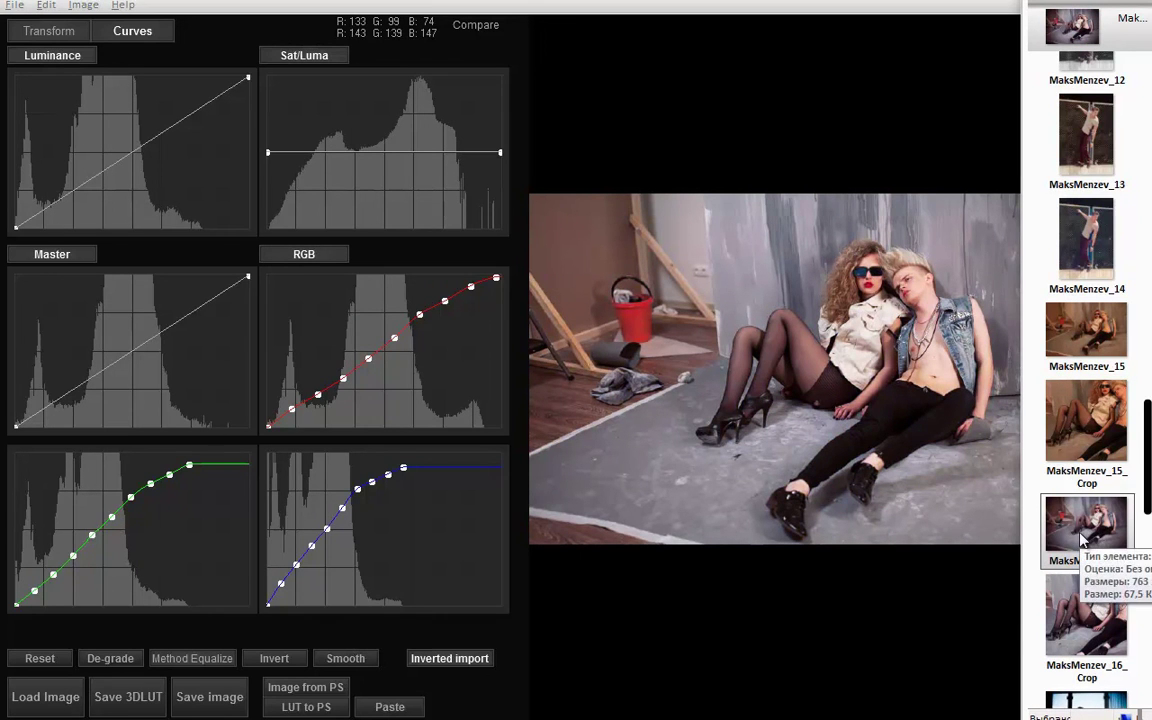
Step: Push a bump into the green curve and pull a dip into the red curve
{"action": "left_click", "coordinate": [630, 240]}
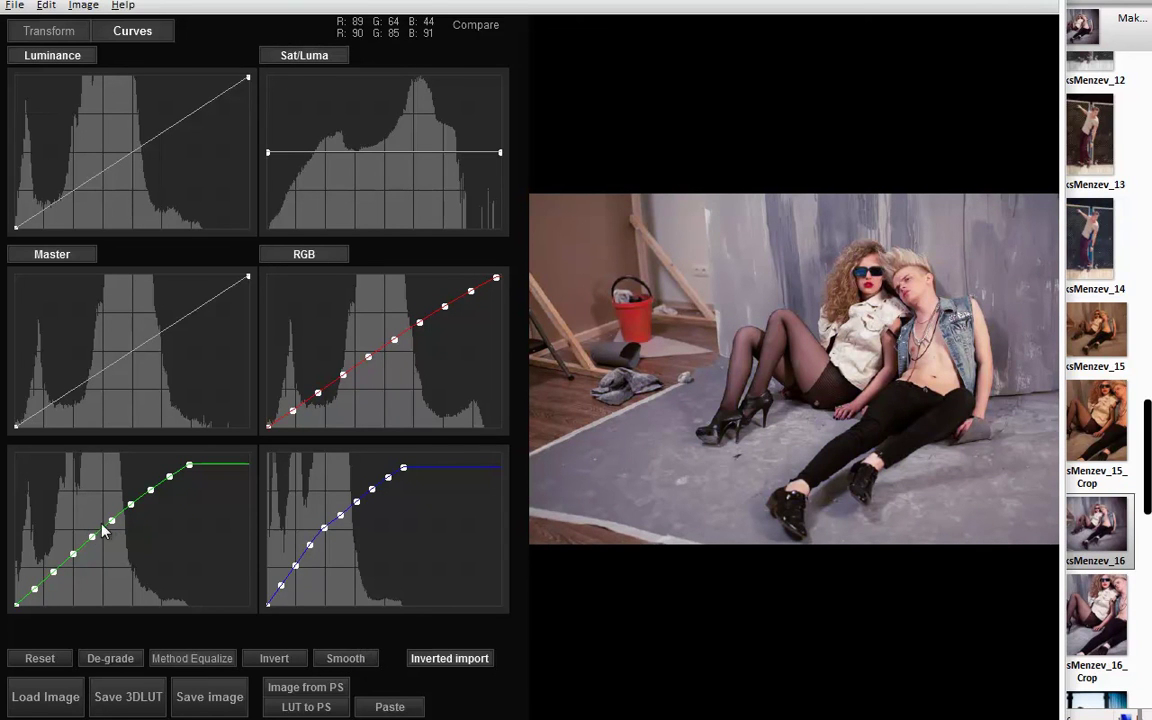
{"action": "mouse_move", "coordinate": [92, 537]}
{"action": "left_mouse_down"}
{"action": "mouse_move", "coordinate": [82, 515]}
{"action": "mouse_move", "coordinate": [112, 529]}
{"action": "left_mouse_up"}
{"action": "left_click_drag", "start_coordinate": [369, 359], "coordinate": [367, 377]}
Step: Apply Smooth eight times until the red and green curves are even
{"action": "left_click", "coordinate": [350, 662]}
{"action": "left_click", "coordinate": [352, 664]}
{"action": "left_click", "coordinate": [354, 666]}
{"action": "left_click", "coordinate": [353, 660]}
{"action": "left_click", "coordinate": [353, 660]}
{"action": "left_click", "coordinate": [353, 660]}
{"action": "left_click", "coordinate": [353, 660]}
{"action": "left_click", "coordinate": [353, 660]}
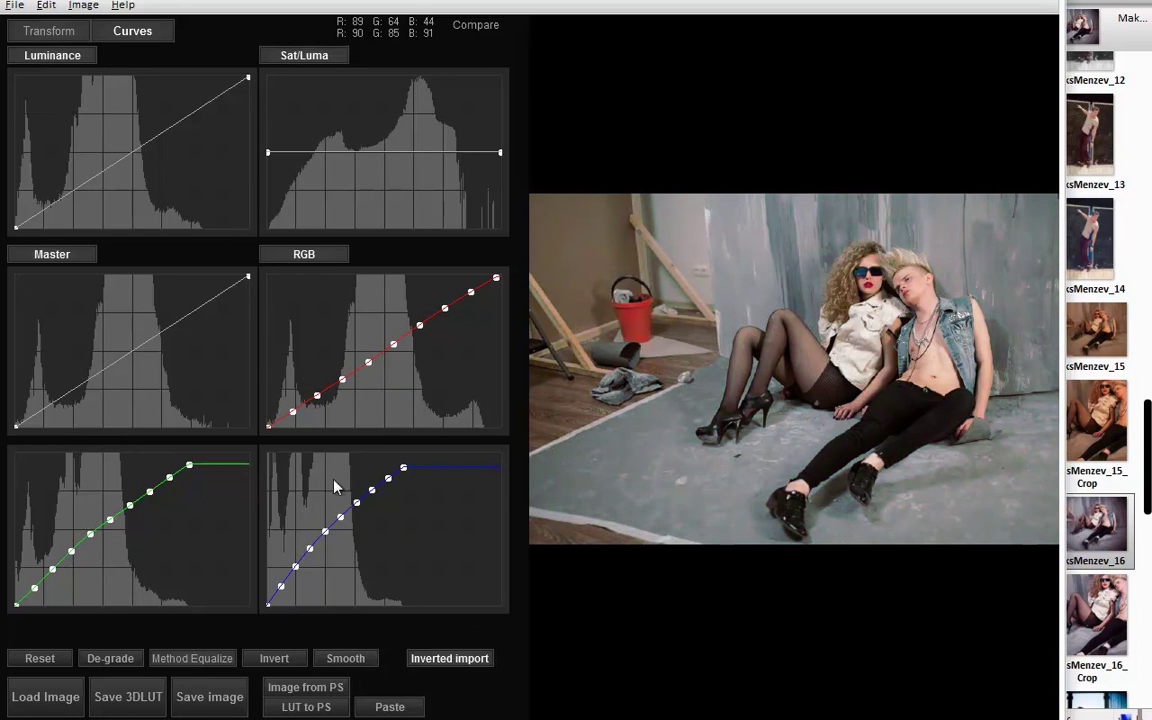